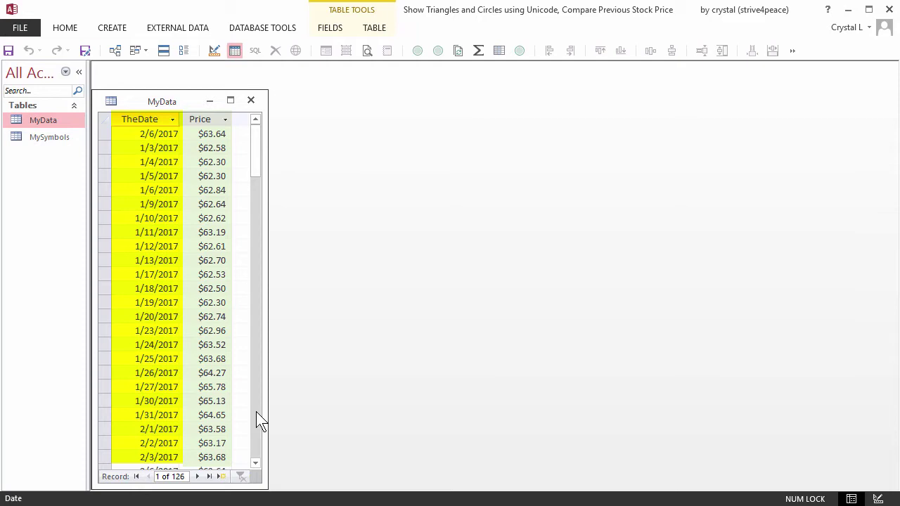
# Step: Page down the MyData prices to the last date, then open the MySymbols table
pyautogui.click(256, 411)
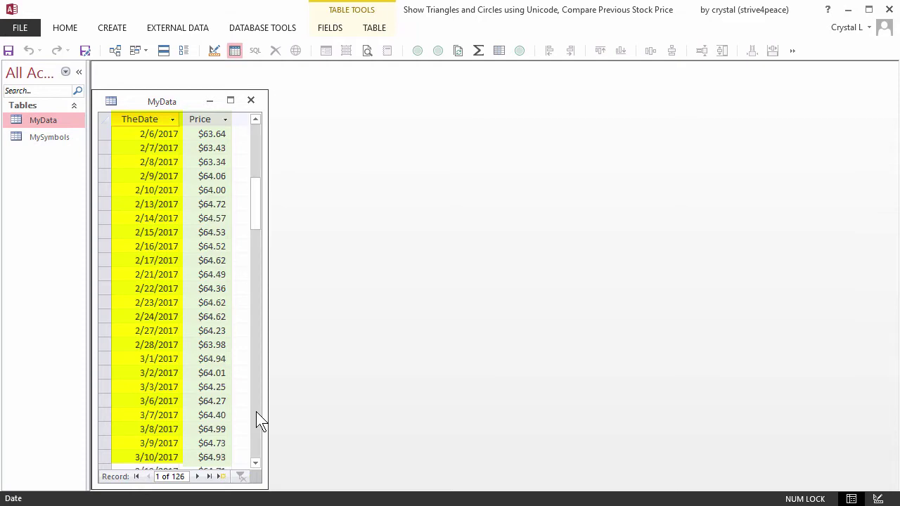
pyautogui.click(256, 411)
pyautogui.click(255, 411)
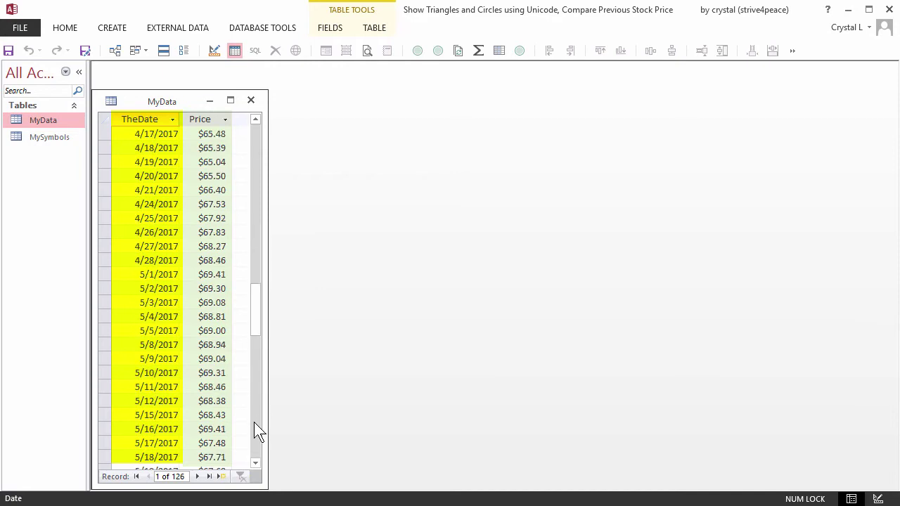
pyautogui.click(254, 423)
pyautogui.click(255, 437)
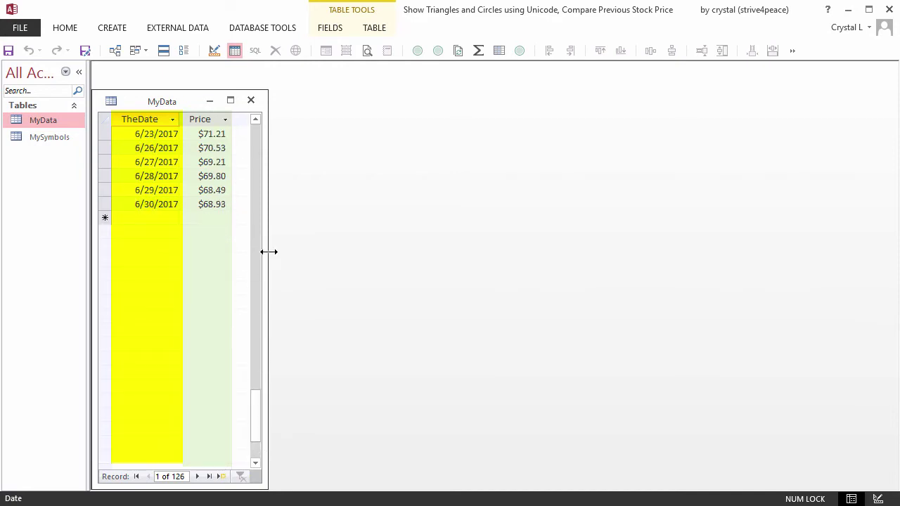
pyautogui.click(211, 239)
pyautogui.doubleClick(46, 138)
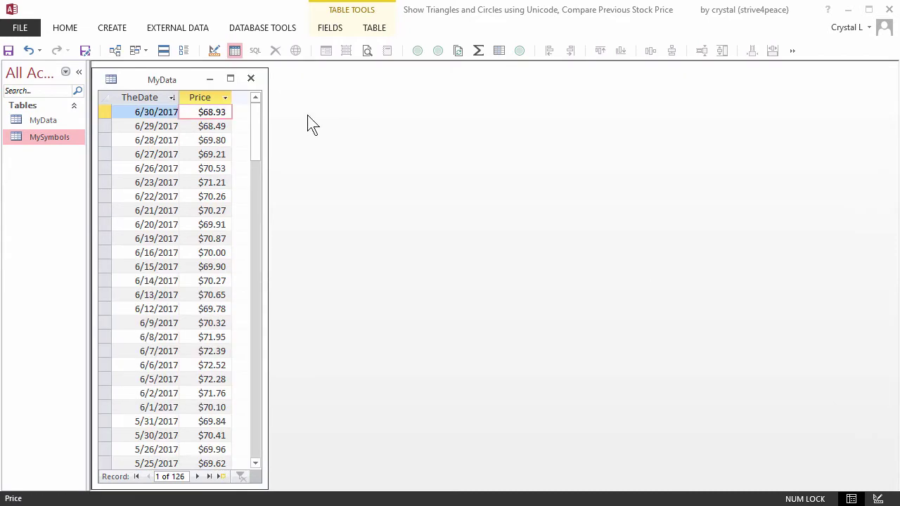
# Step: Build a Query Design on MyData with TheDate and Price, sorting TheDate descending
pyautogui.click(111, 30)
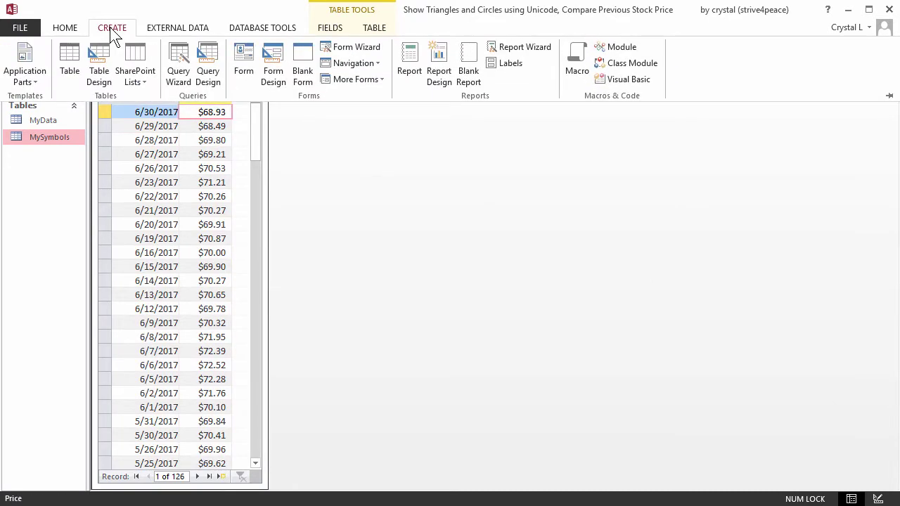
pyautogui.click(207, 77)
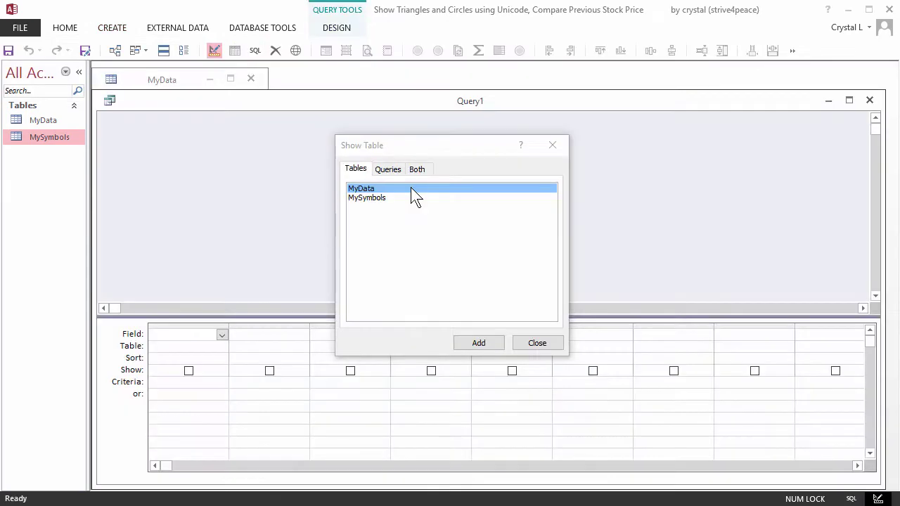
pyautogui.doubleClick(413, 190)
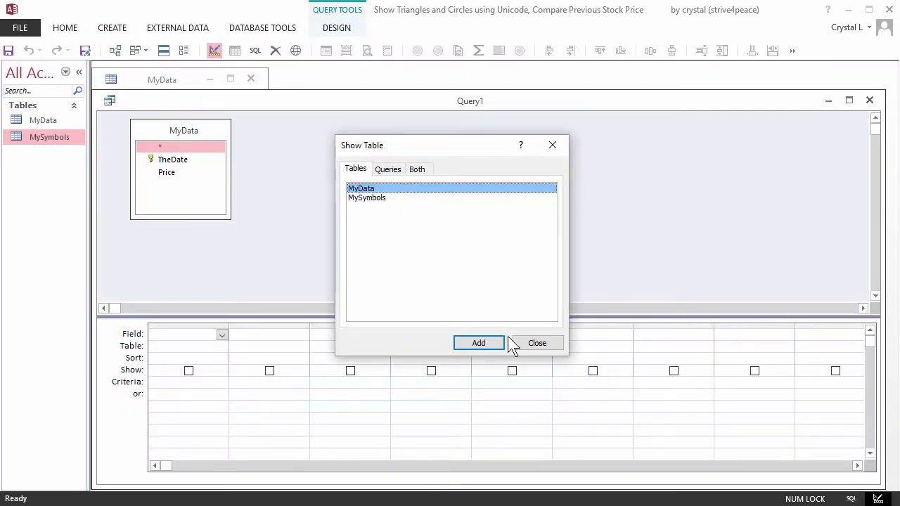
pyautogui.click(535, 343)
pyautogui.doubleClick(171, 158)
pyautogui.click(171, 172)
pyautogui.doubleClick(171, 172)
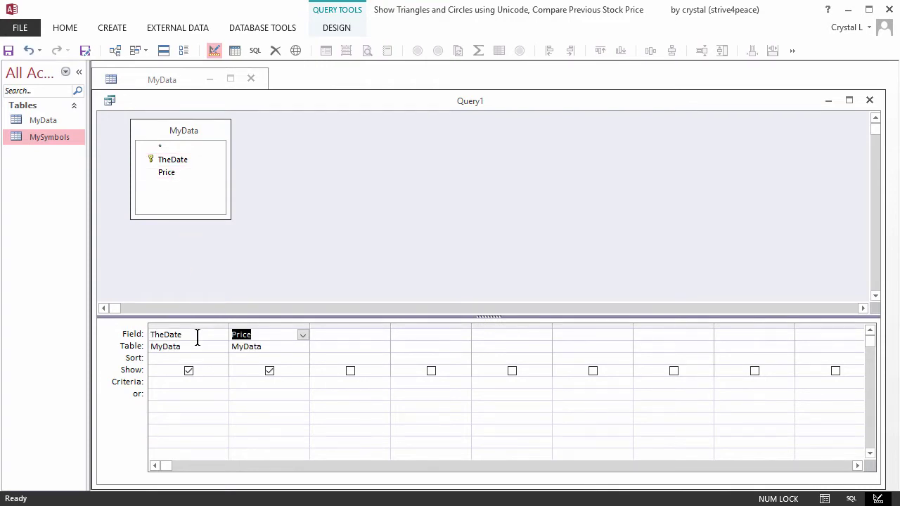
pyautogui.click(221, 359)
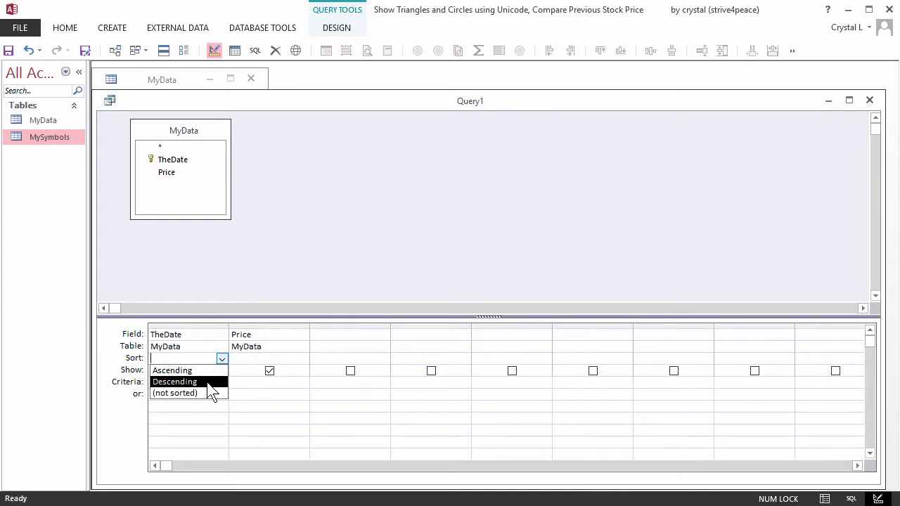
pyautogui.click(209, 383)
pyautogui.click(49, 120)
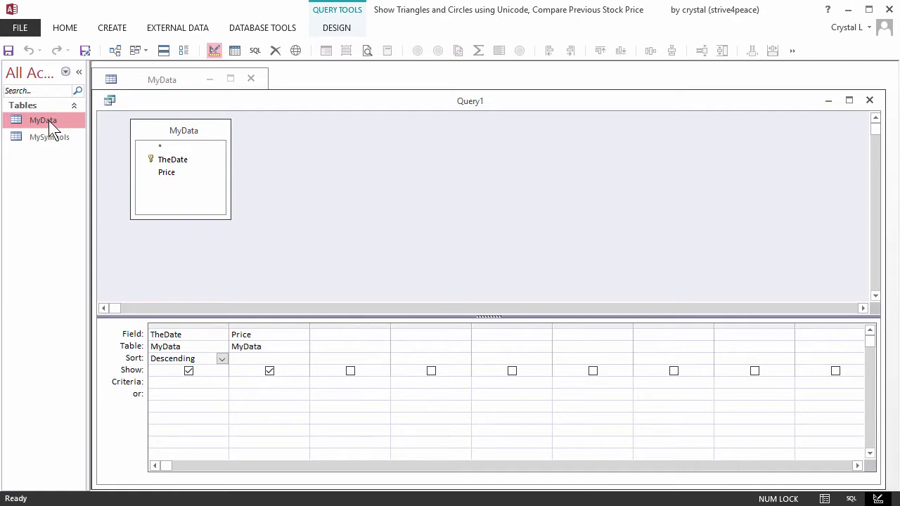
# Step: Drag MyData into the query design again to add the MyData_1 copy
pyautogui.moveTo(48, 120); pyautogui.dragTo(272, 127)
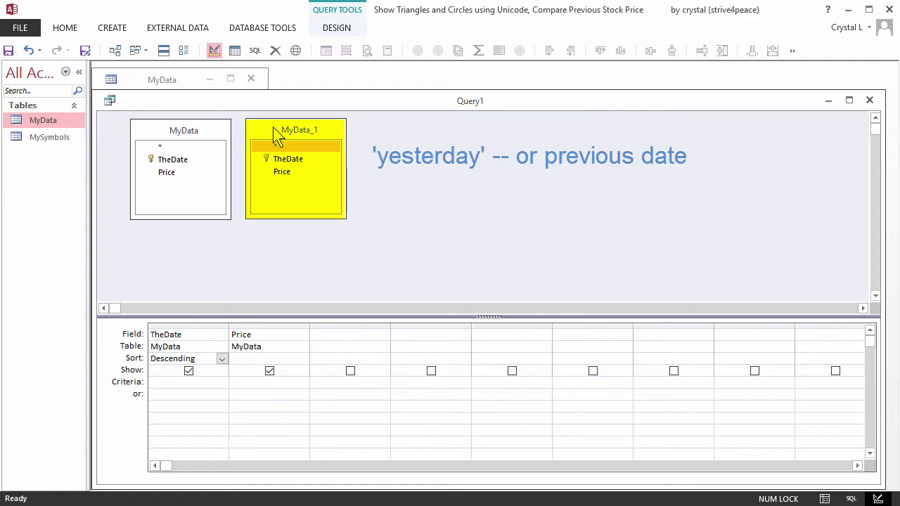
pyautogui.click(300, 160)
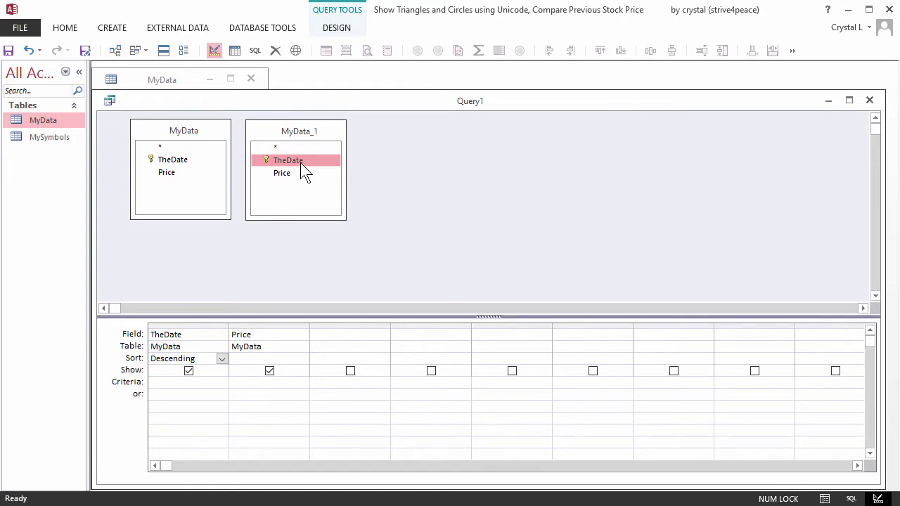
# Step: Add MyData_1's TheDate and Price, and alias the date column PrevDate: using a 16-point Zoom font
pyautogui.doubleClick(300, 162)
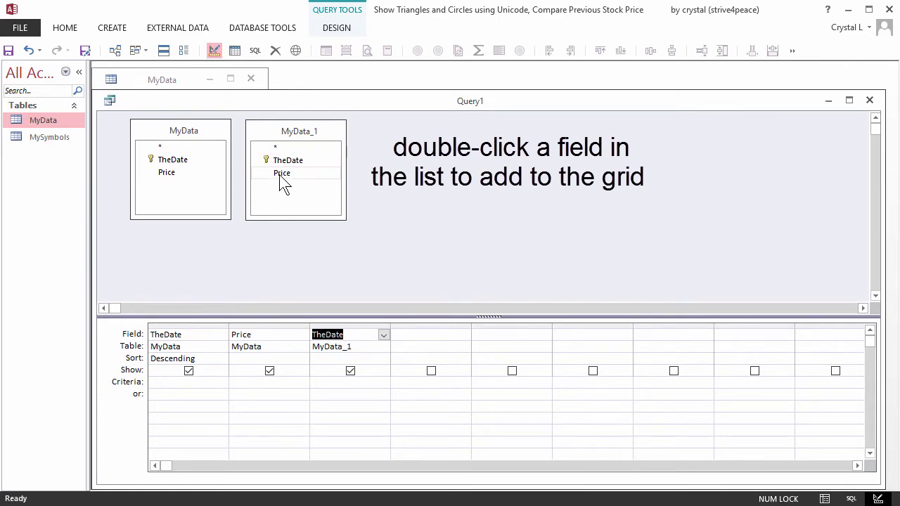
pyautogui.doubleClick(281, 174)
pyautogui.hotkey('shift', 'F2')
pyautogui.click(579, 273)
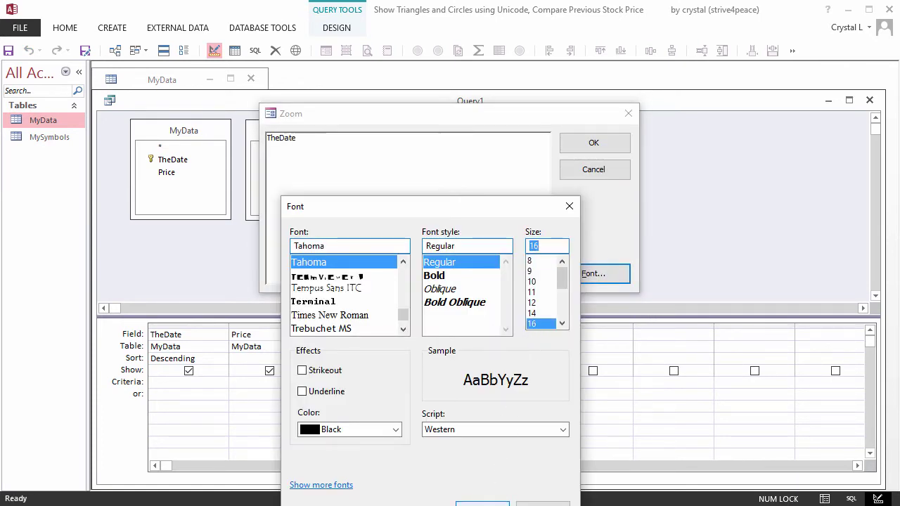
pyautogui.click(492, 502)
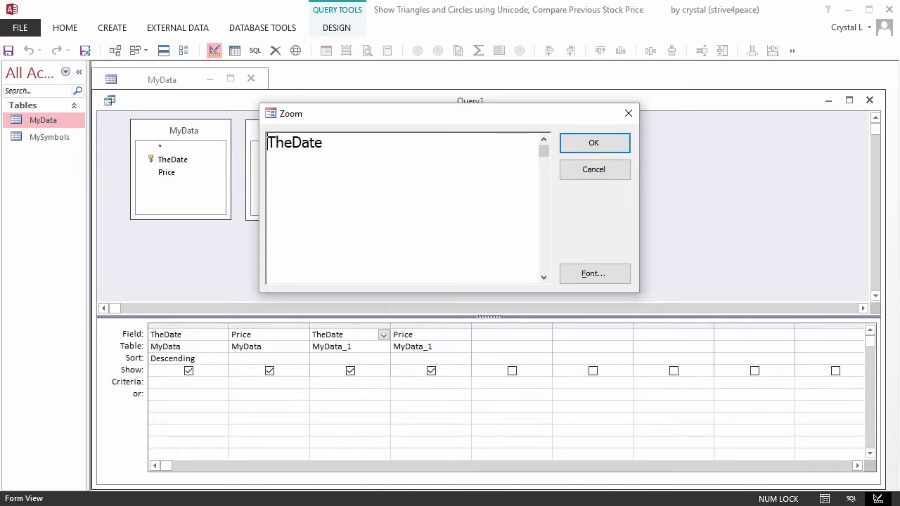
pyautogui.write('PrevDat')
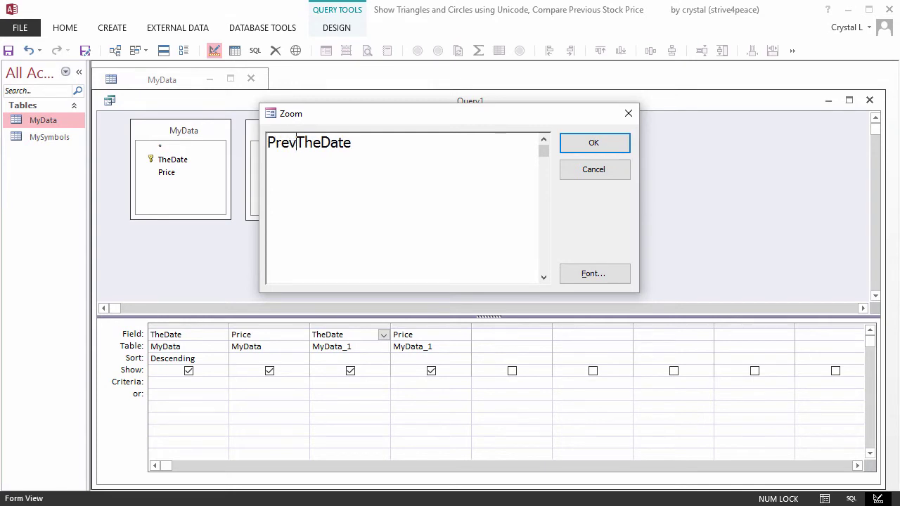
pyautogui.write('e:')
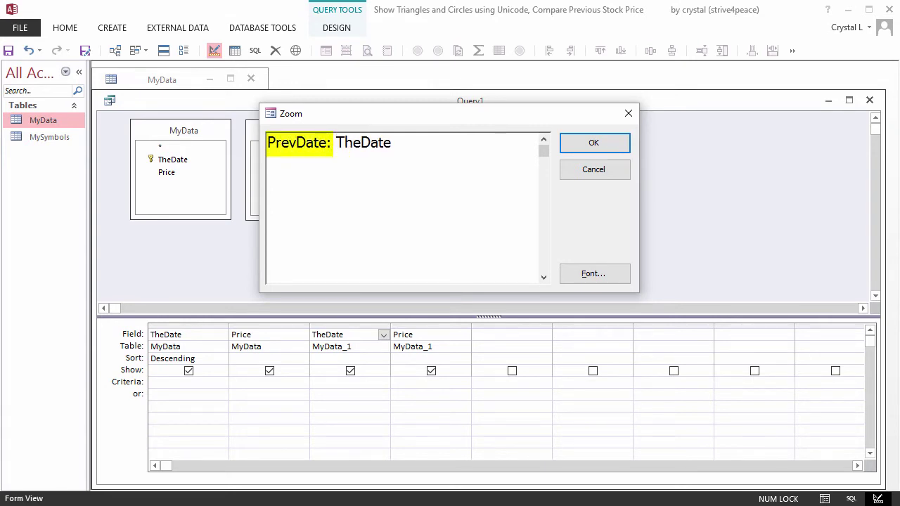
pyautogui.click(582, 146)
# Step: Alias the MyData_1 Price column as PrevPrice:
pyautogui.click(422, 335)
pyautogui.hotkey('shift', 'F2')
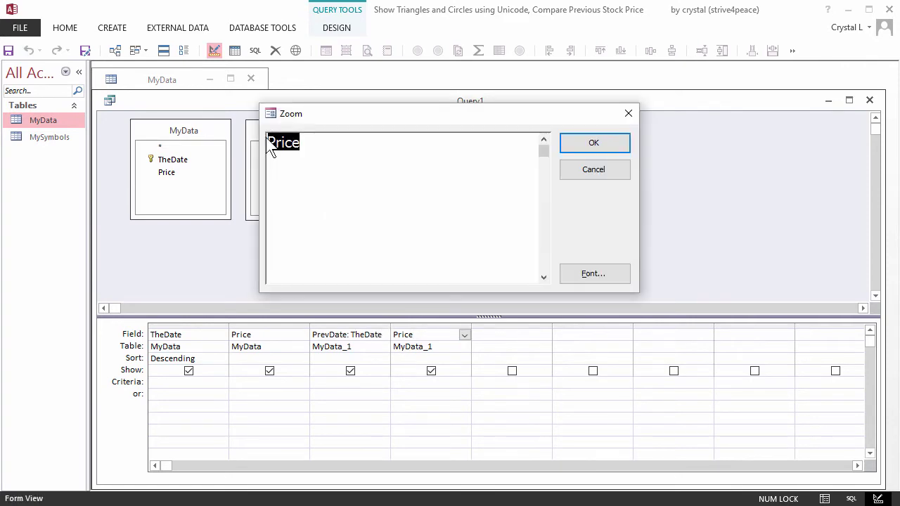
pyautogui.click(267, 134)
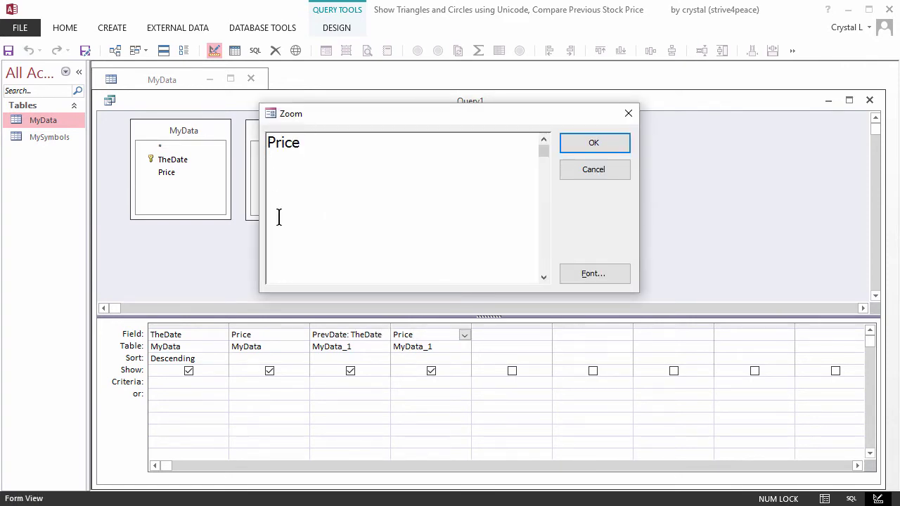
pyautogui.write('PrevPrice:')
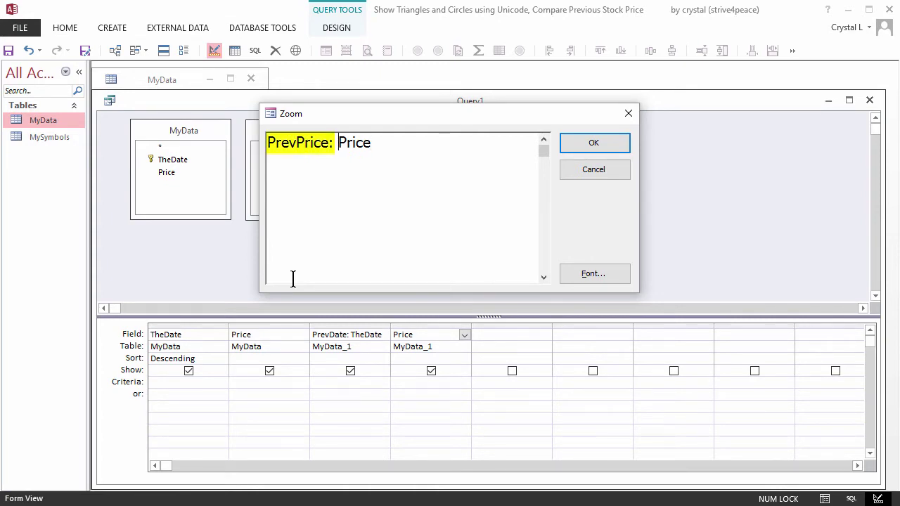
pyautogui.click(594, 143)
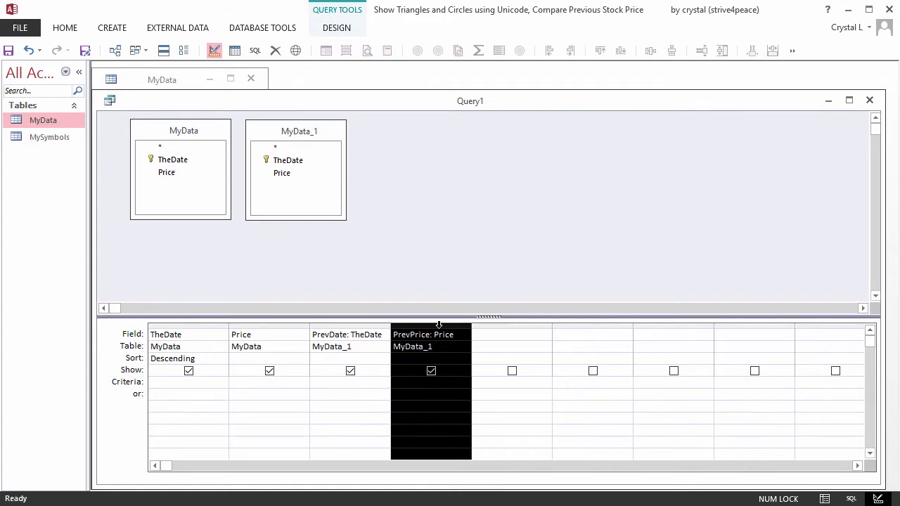
# Step: Fit the four query columns to their contents
pyautogui.keyDown('shift'); pyautogui.click(179, 324); pyautogui.keyUp('shift')
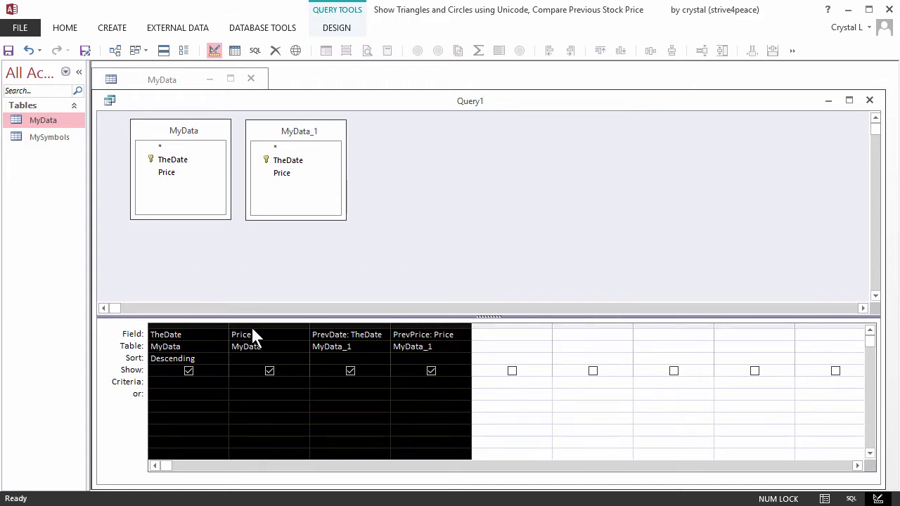
pyautogui.moveTo(227, 326); pyautogui.dragTo(230, 327)
pyautogui.doubleClick(229, 326)
# Step: Add a fifth column Diff: CCur(MyData.Price - MyData_1.Price) in a widened column
pyautogui.click(464, 333)
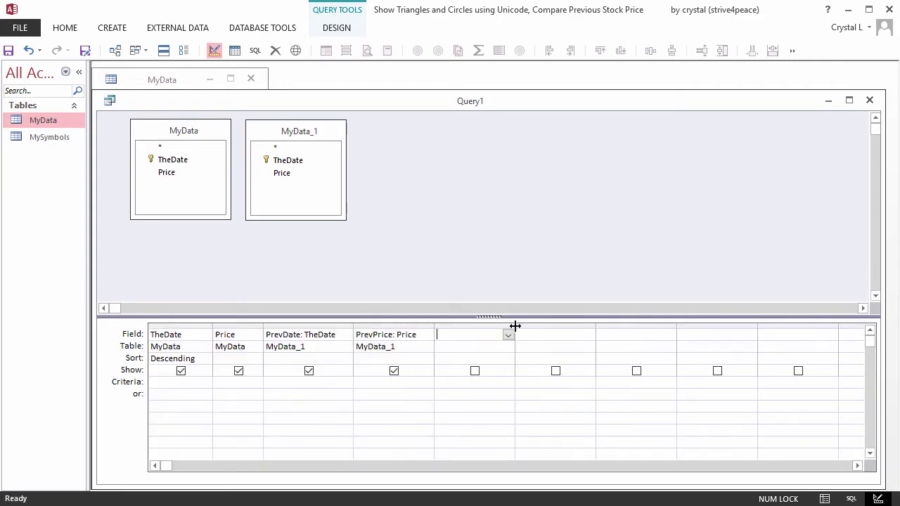
pyautogui.moveTo(514, 325); pyautogui.dragTo(766, 325)
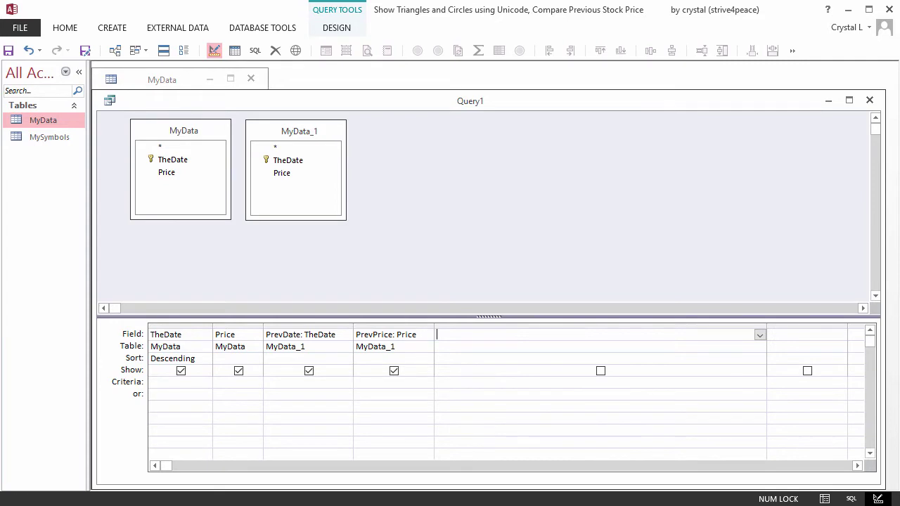
pyautogui.hotkey('shift', 'F2')
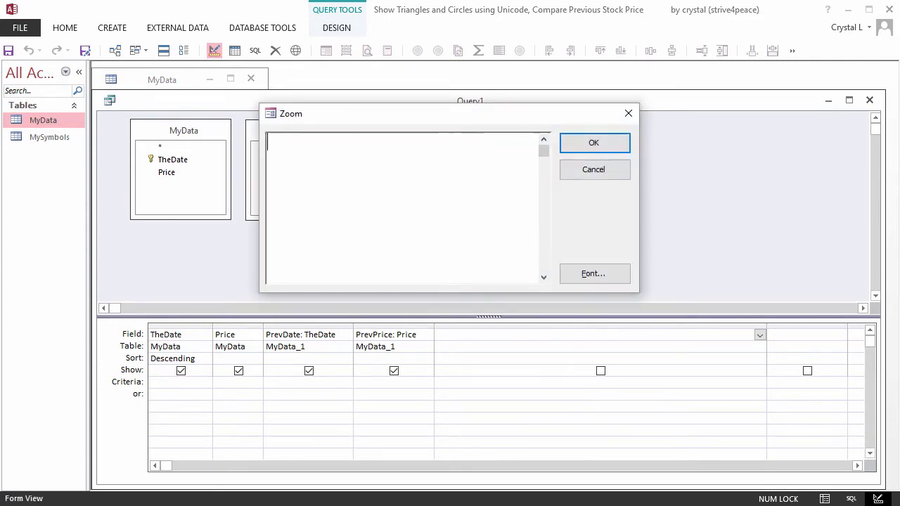
pyautogui.write('Diff: ')
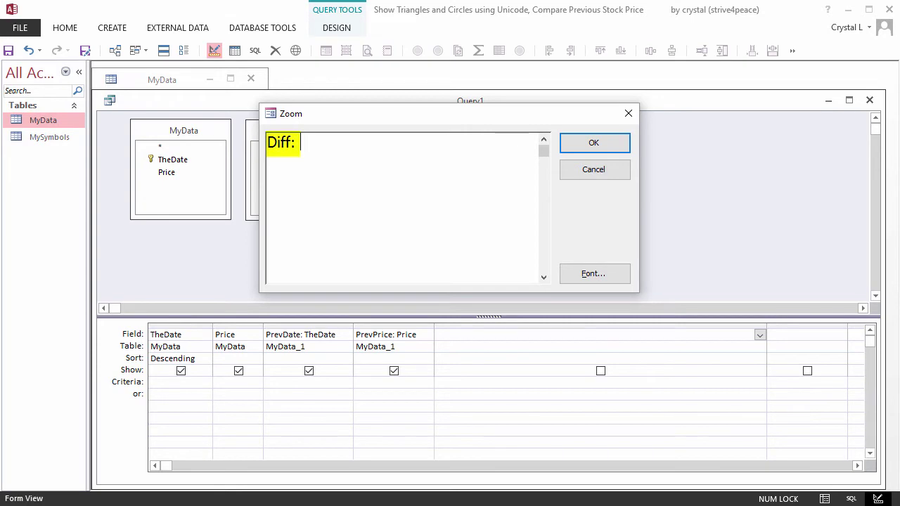
pyautogui.write('M')
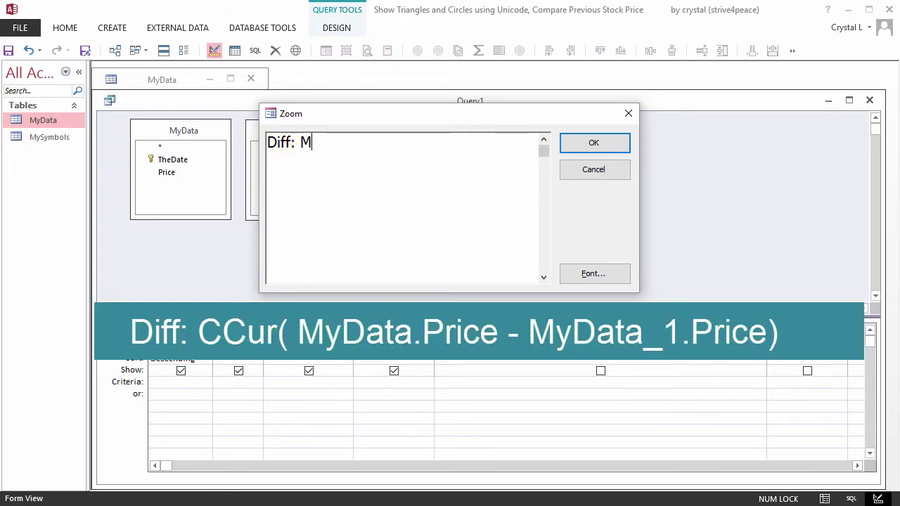
pyautogui.write('yData.Price')
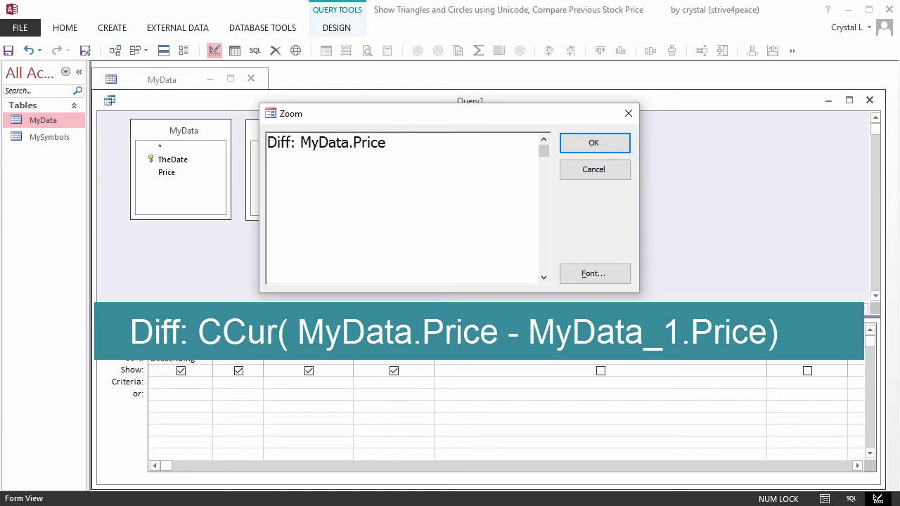
pyautogui.write(' - MyData_1.Price')
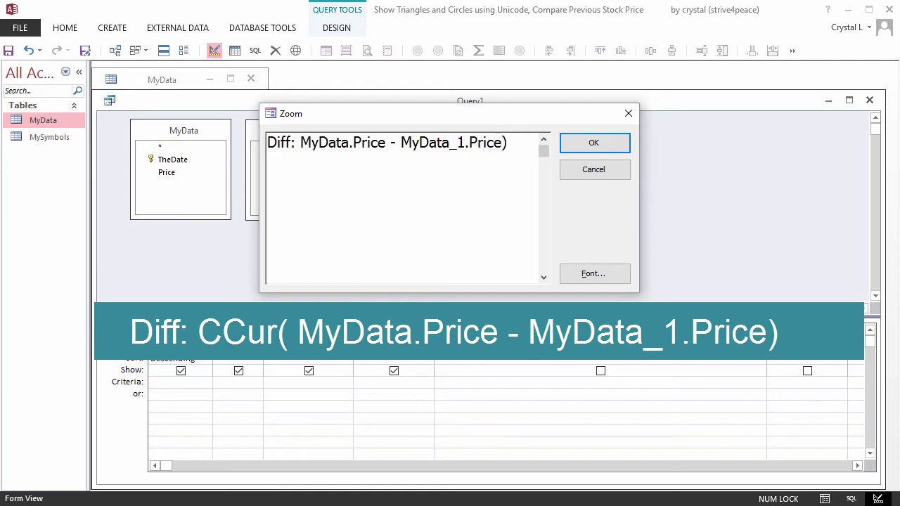
pyautogui.write('(')
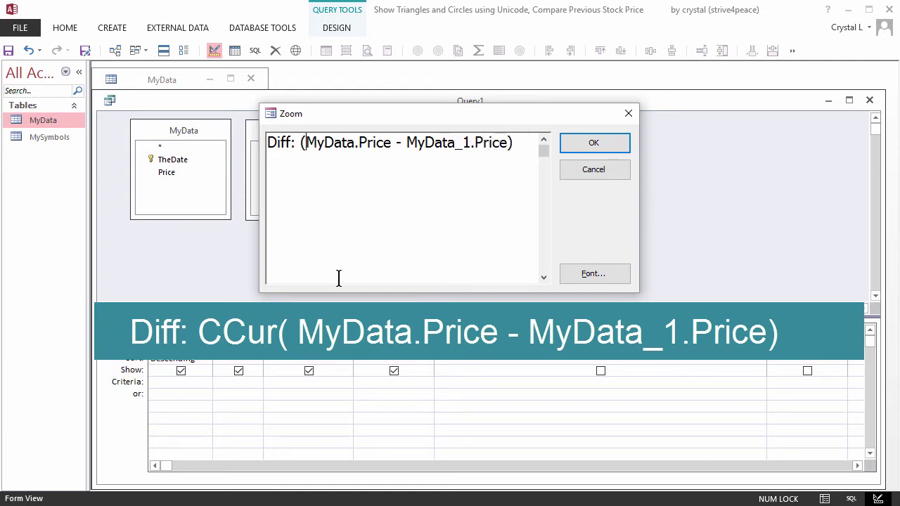
pyautogui.press('Left')
pyautogui.write('ccur')
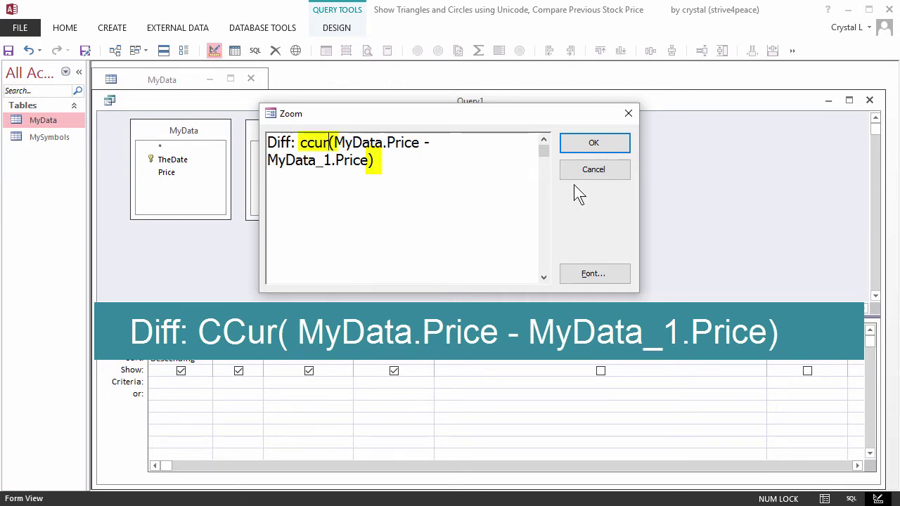
pyautogui.click(593, 143)
# Step: Enter the nested IIf on [diff] returning Space plus ChrW(9899), ChrW(11205) or ChrW(11206)
pyautogui.doubleClick(766, 325)
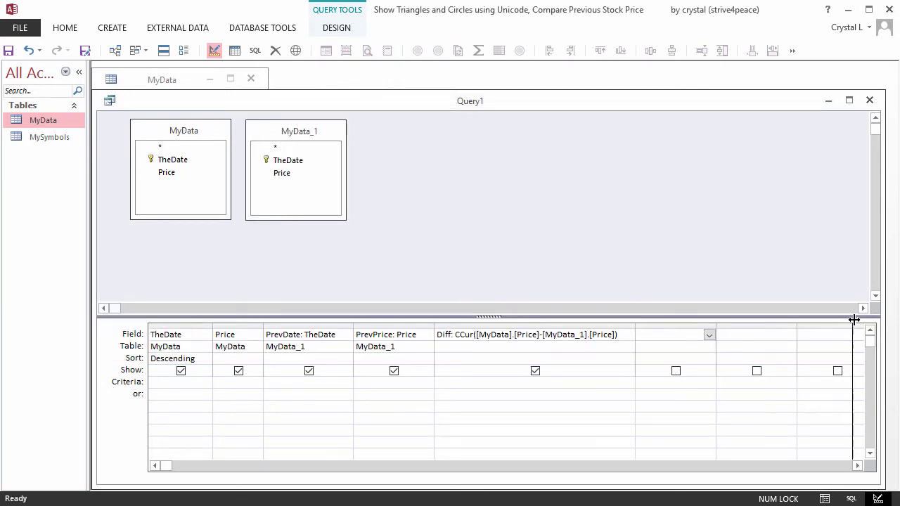
pyautogui.hotkey('ctrl', 'F2')
pyautogui.write('iif([dif')
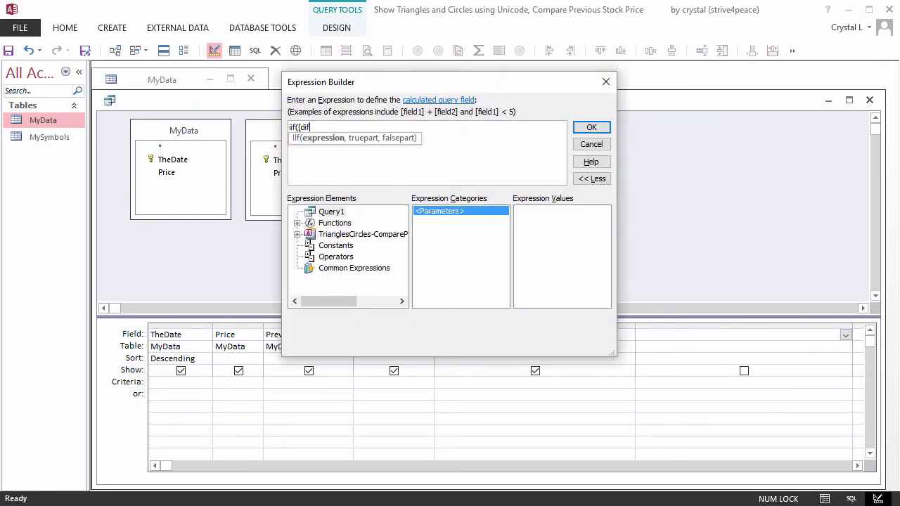
pyautogui.write('f] =0,')
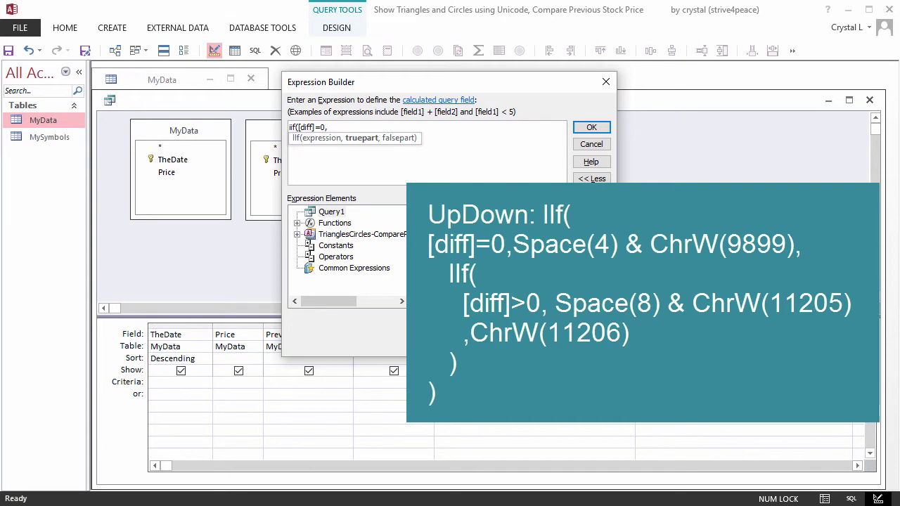
pyautogui.write(' space(')
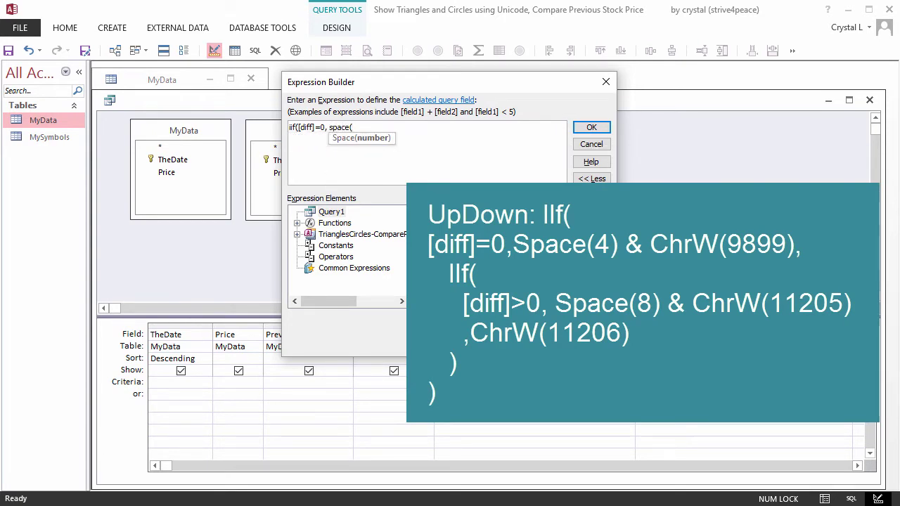
pyautogui.write('4) &')
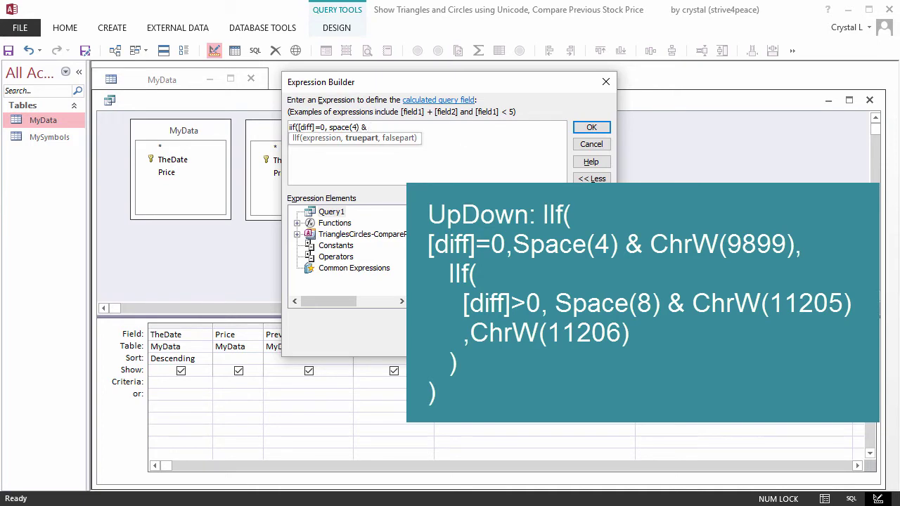
pyautogui.write(' chrw')
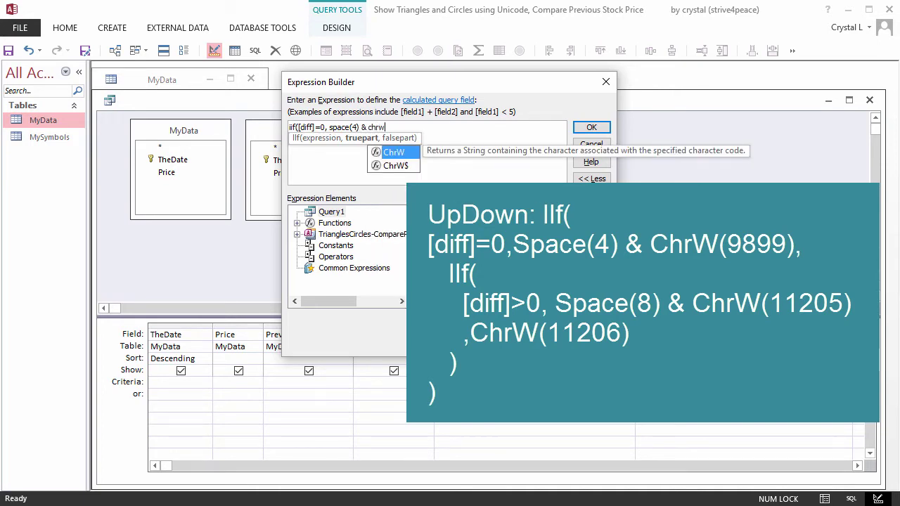
pyautogui.write('(9899), ')
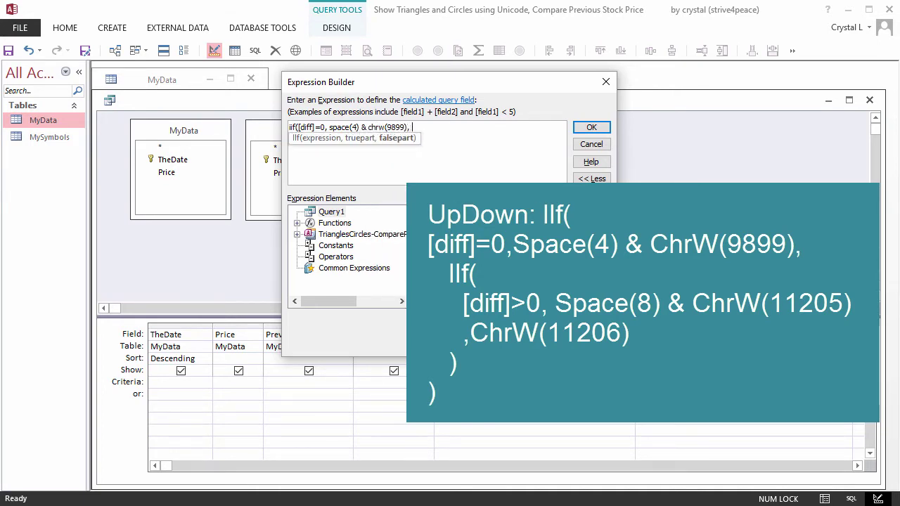
pyautogui.write('iif([diff]>0')
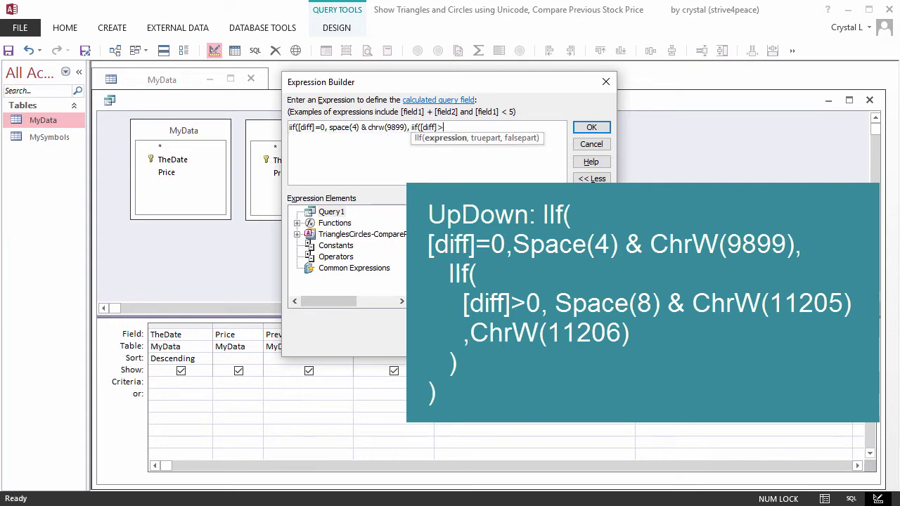
pyautogui.write(', space(8) & ')
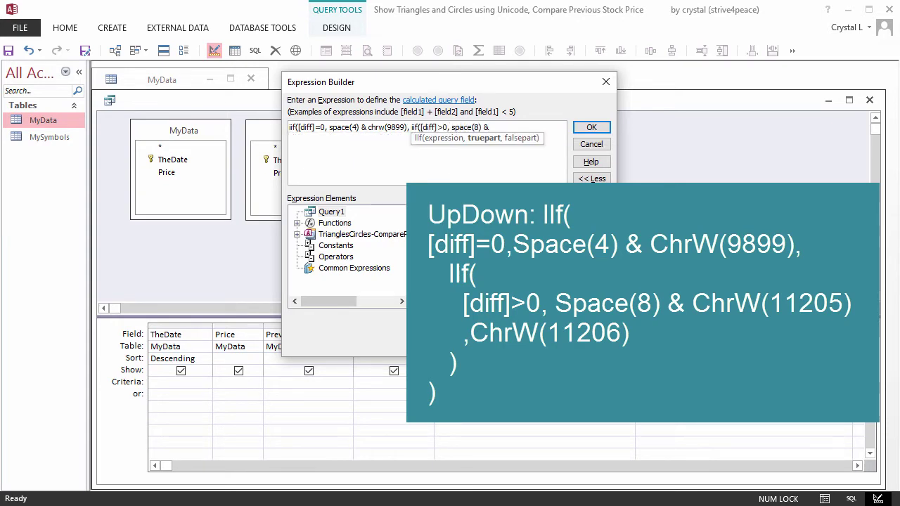
pyautogui.write('chrw(11205), chrw(11206))')
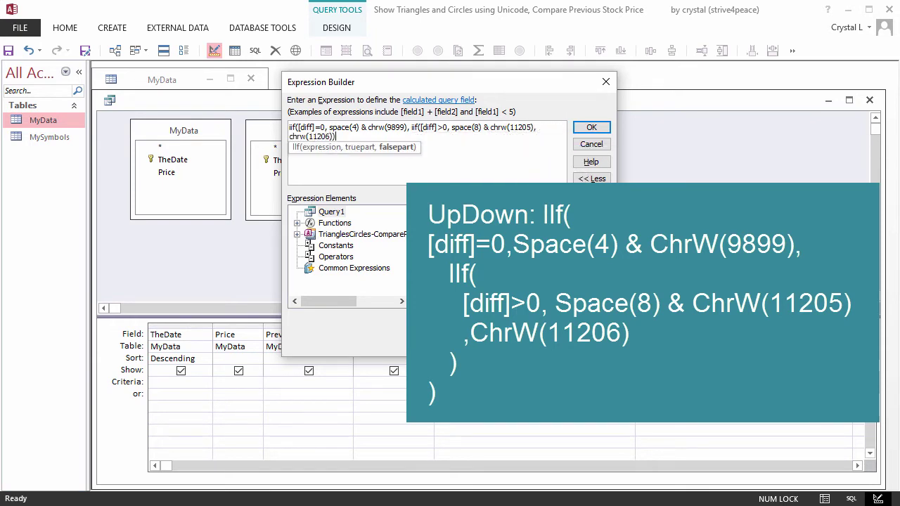
pyautogui.write(')')
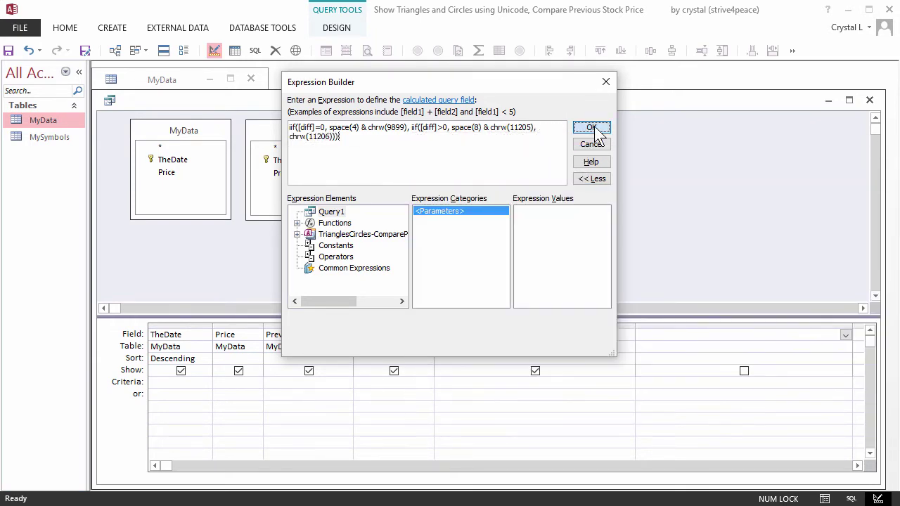
pyautogui.click(592, 129)
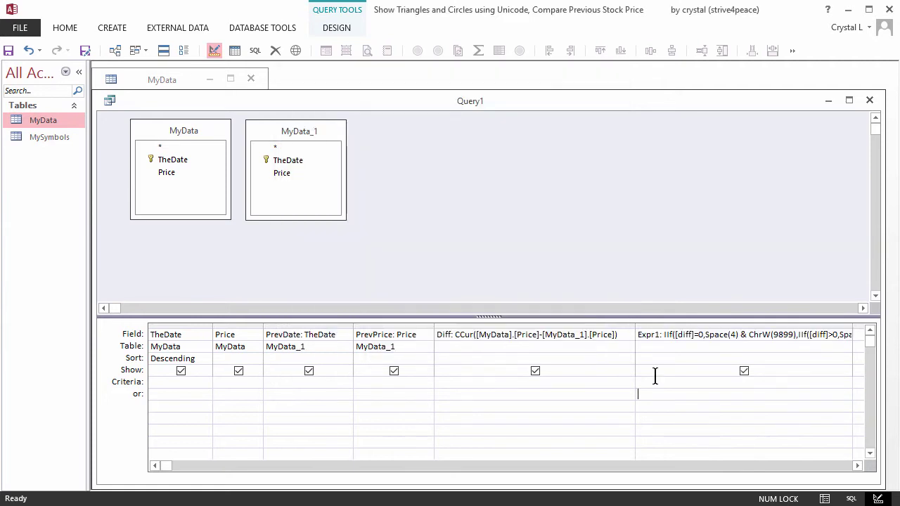
# Step: Replace the Expr1 column name with UpDown
pyautogui.doubleClick(645, 335)
pyautogui.write('UpDown')
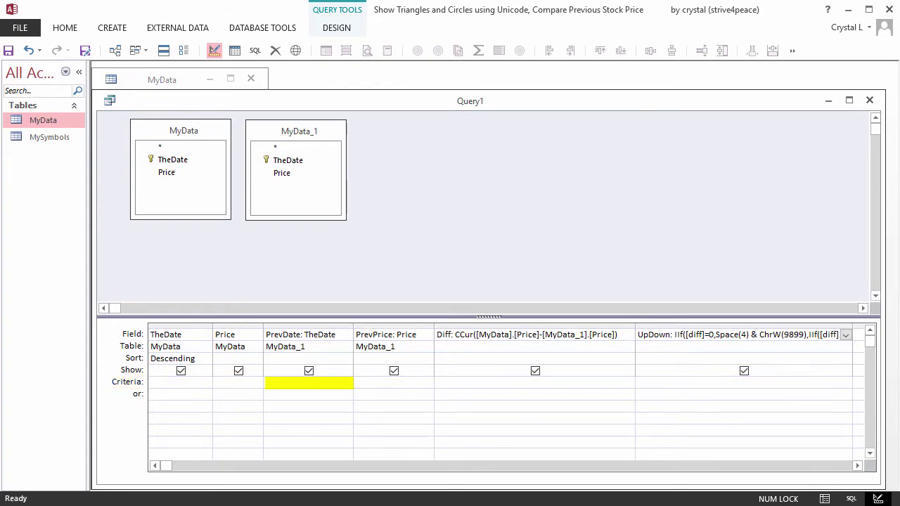
# Step: Start the PrevDate criteria in the Expression Builder with dmax(
pyautogui.hotkey('ctrl', 'F2')
pyautogui.write('dmax(')
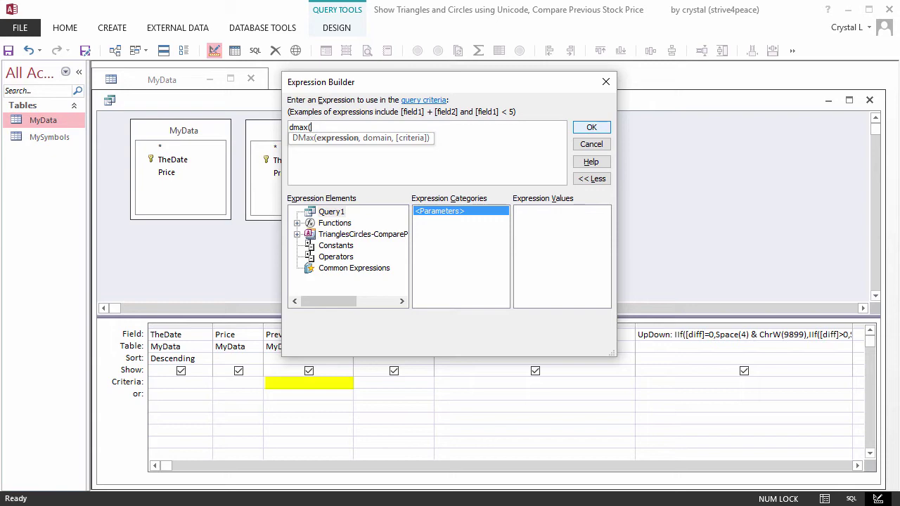
# Step: Complete the arguments: "TheDate", "MyData", "TheDate < #" & MyData.[TheDate] & "#"
pyautogui.write('"')
pyautogui.write('TheDate", ')
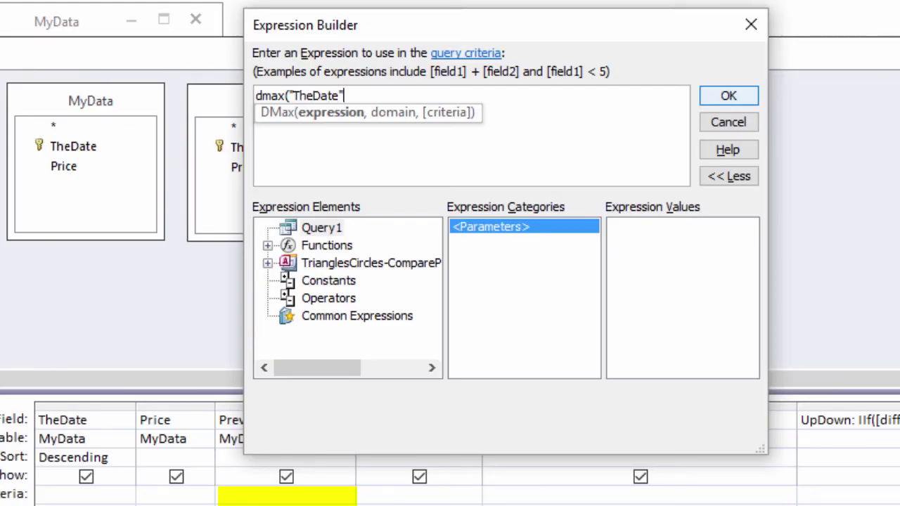
pyautogui.write('"My')
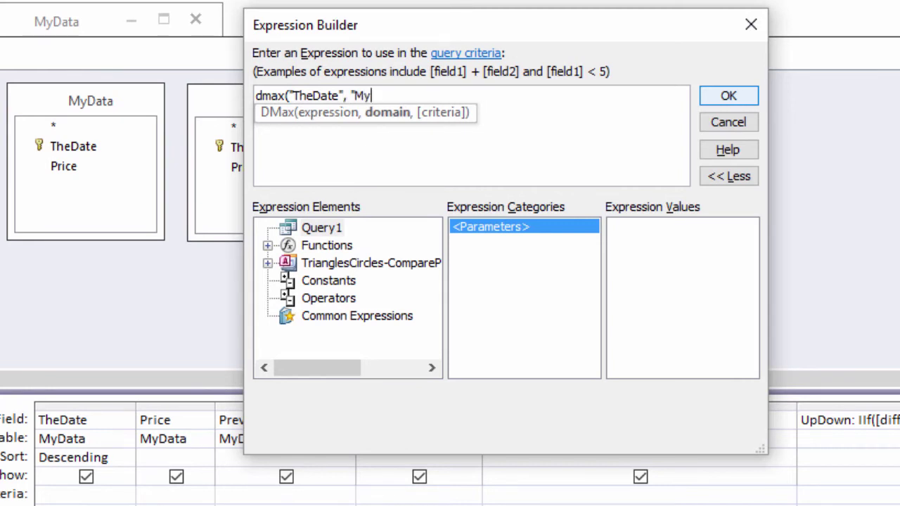
pyautogui.write('Data", "TheDate < #" & MyData')
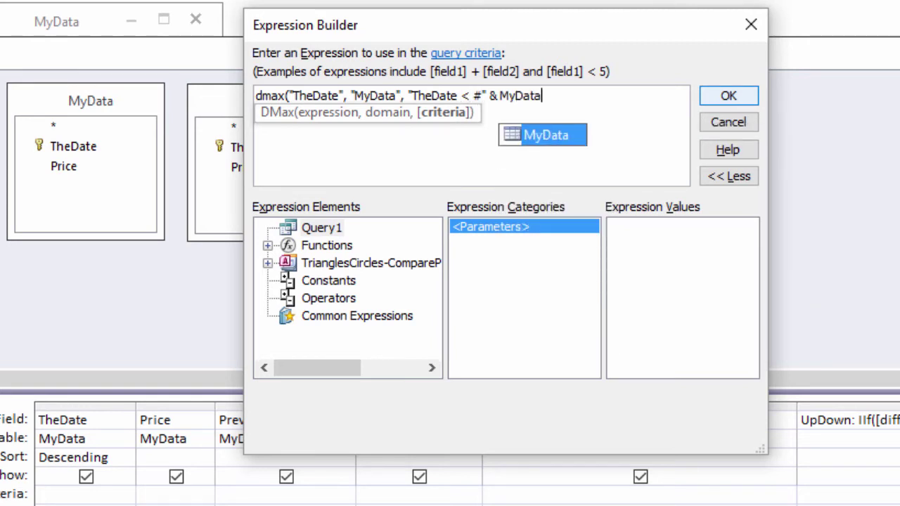
pyautogui.write('.')
pyautogui.press('Down')
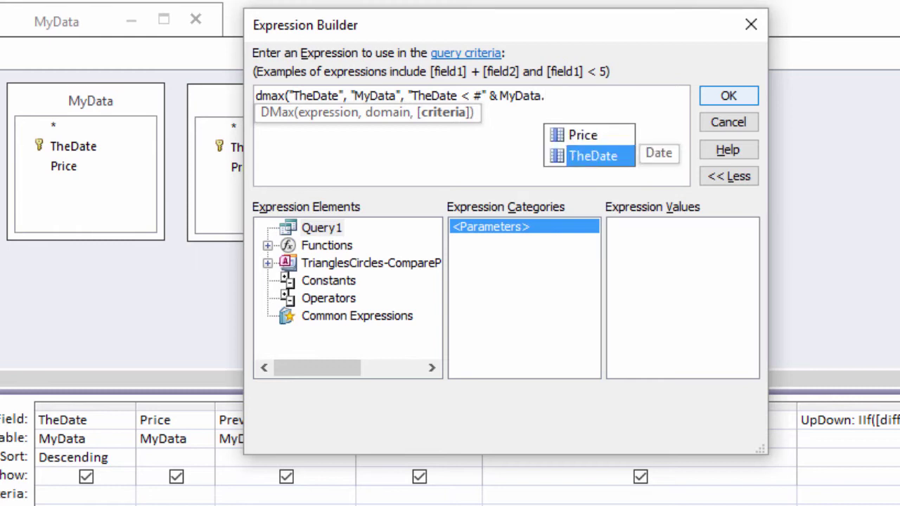
pyautogui.press('Tab')
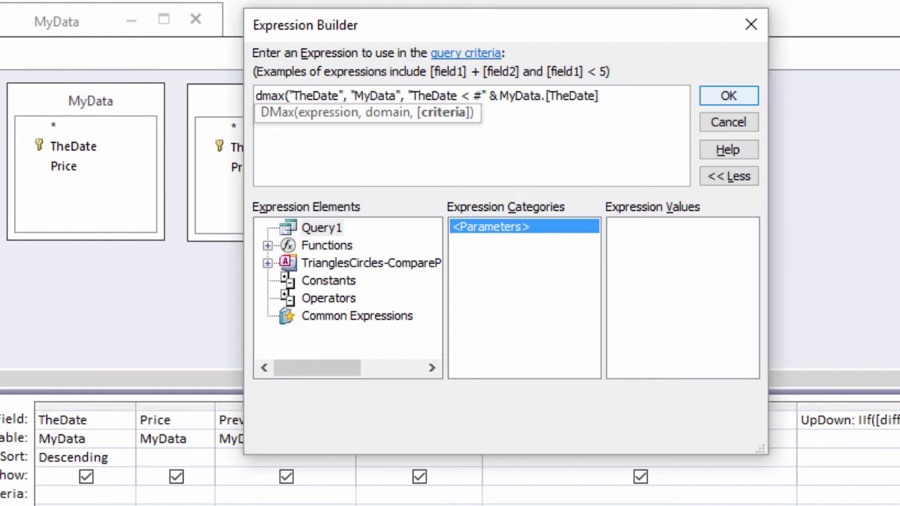
pyautogui.write('& "#"')
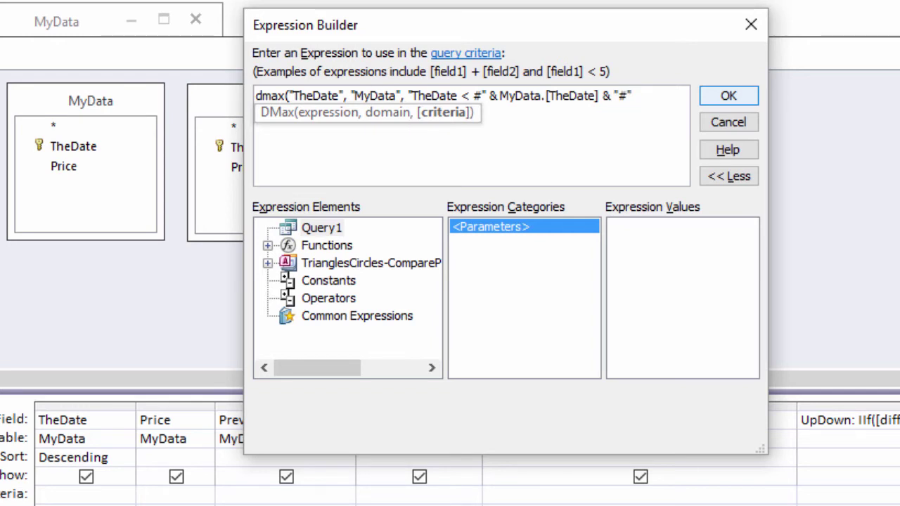
pyautogui.write(')')
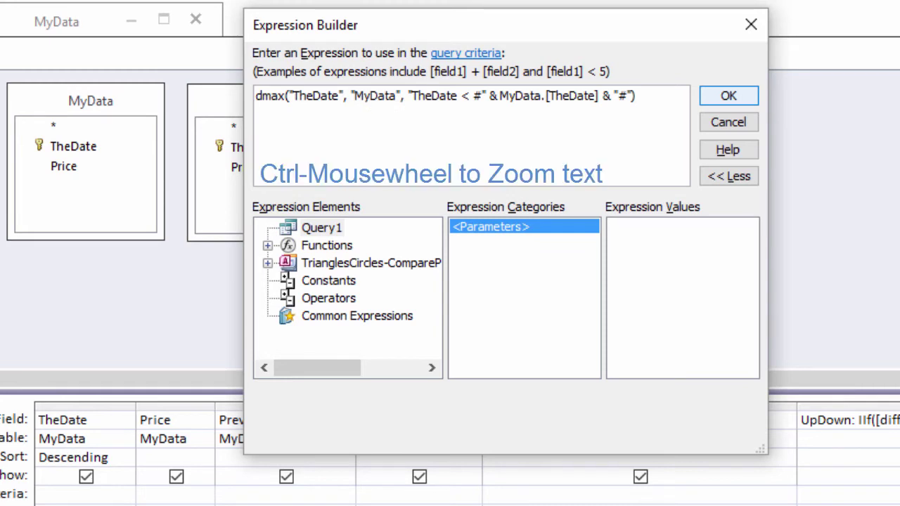
# Step: Enlarge the expression text to review it, then accept the DMax criteria for PrevDate
pyautogui.keyDown('ctrl'); pyautogui.scroll(3, 630, 170); pyautogui.keyUp('ctrl')
pyautogui.keyDown('ctrl'); pyautogui.scroll(2, 630, 170); pyautogui.keyUp('ctrl')
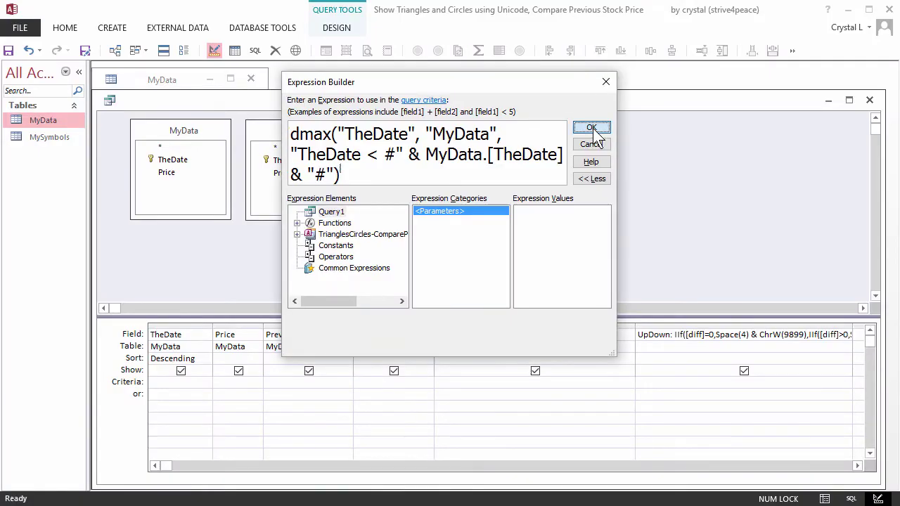
pyautogui.click(728, 96)
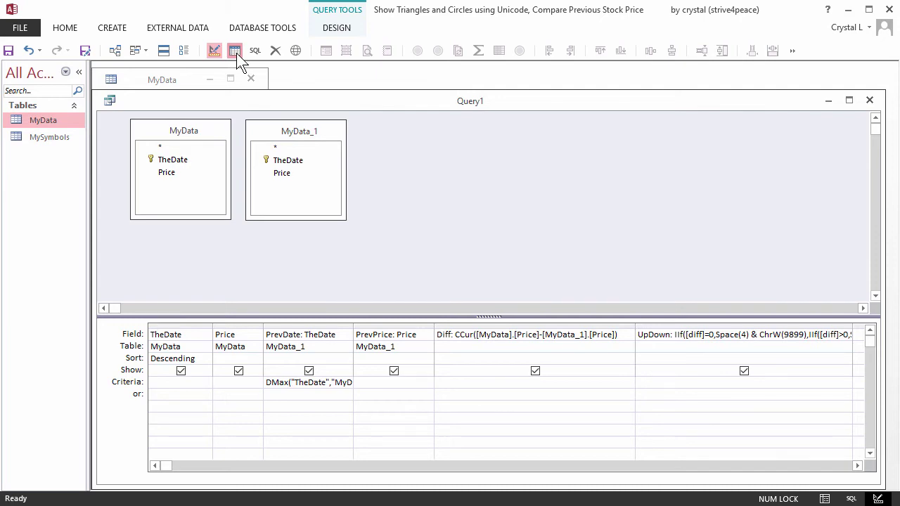
# Step: Run the query and scroll through its results down to the last records
pyautogui.click(236, 53)
pyautogui.scroll(-17, 880, 453)
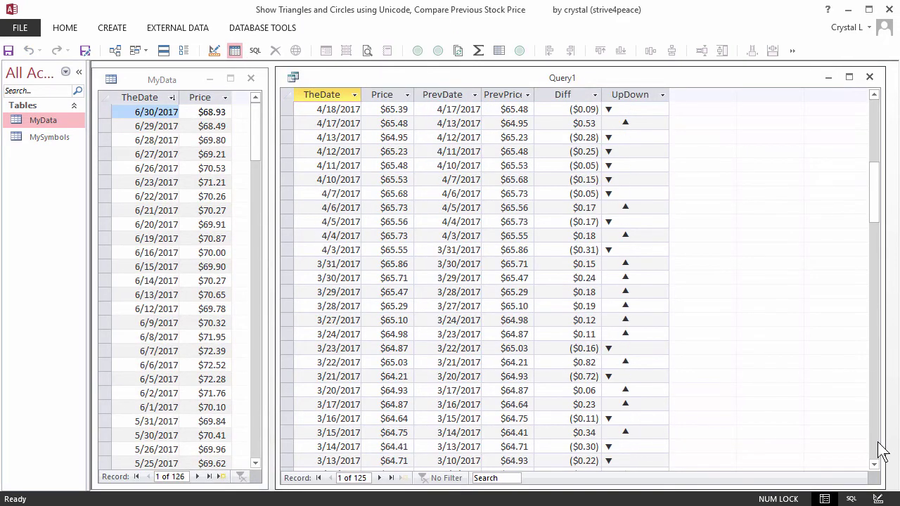
pyautogui.scroll(-9, 881, 452)
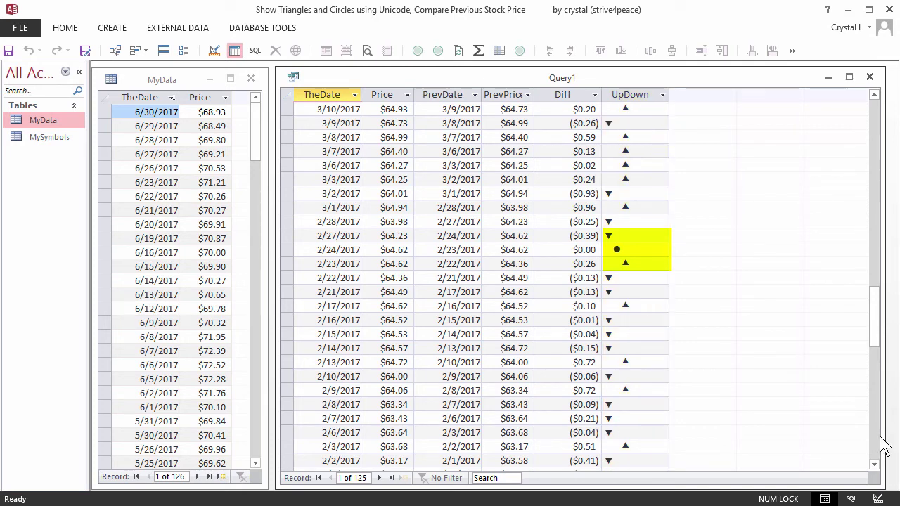
pyautogui.click(876, 439)
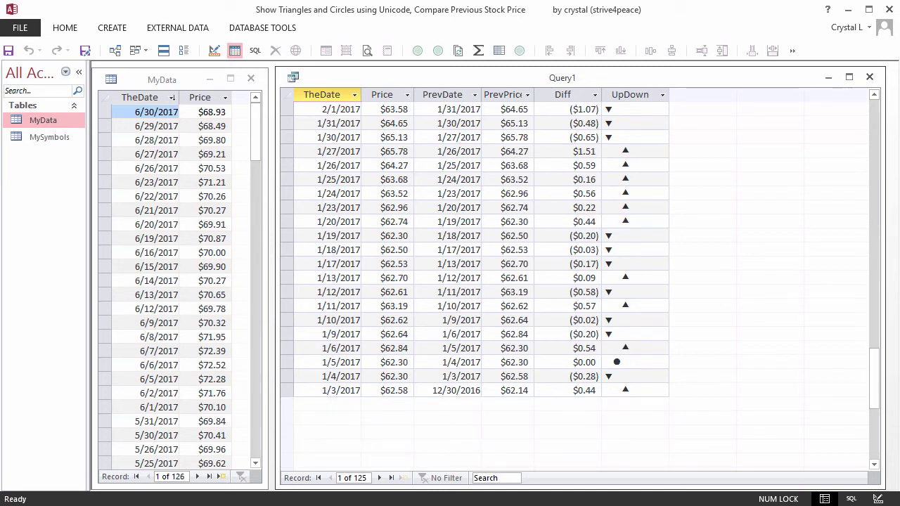
# Step: Save the query as qUpDown
pyautogui.rightClick(527, 78)
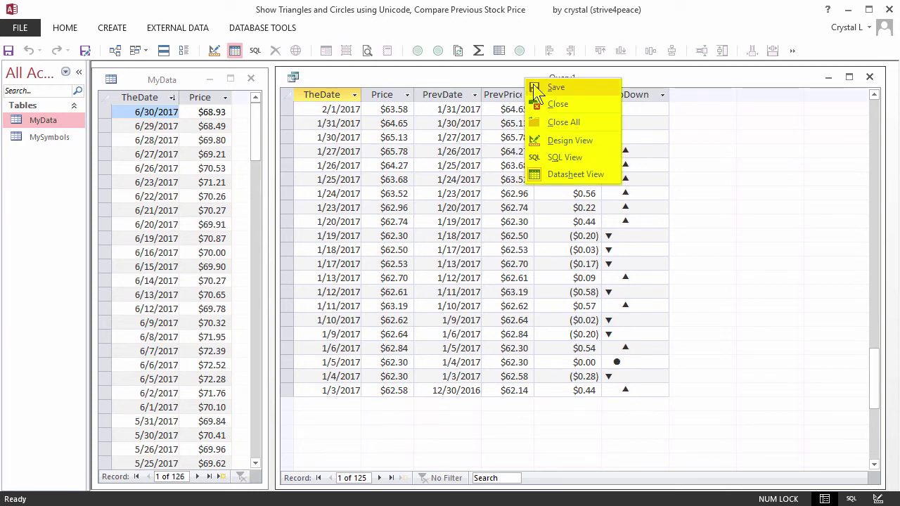
pyautogui.click(538, 88)
pyautogui.write('qUpDown')
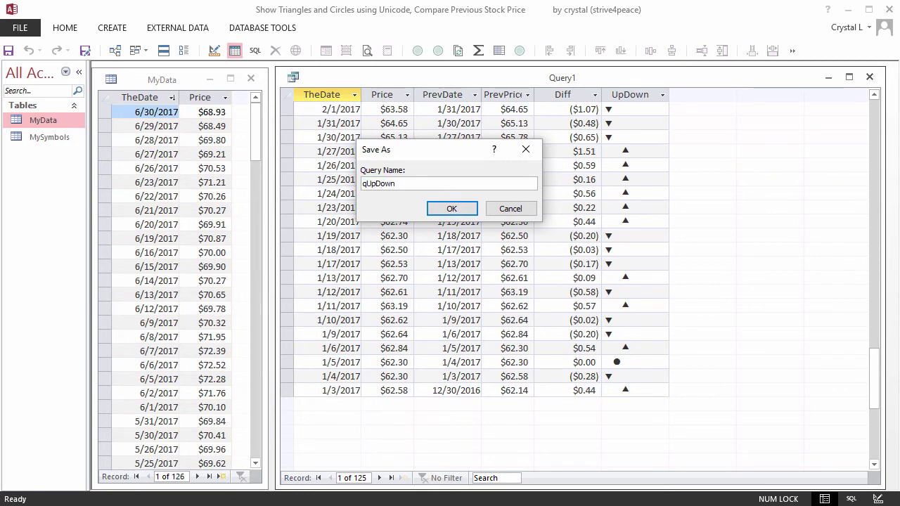
pyautogui.press('Return')
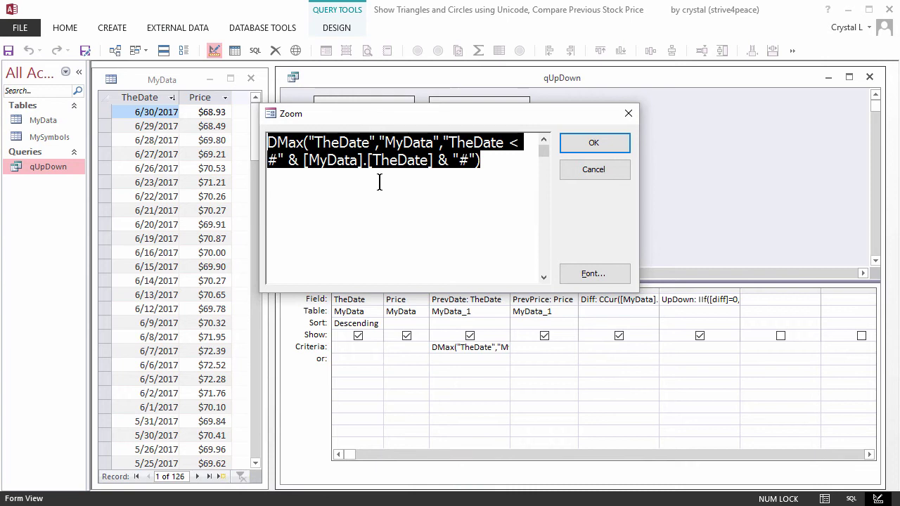
# Step: In the PrevDate criteria, drop the # after <, wrap [MyData].[TheDate] in format(, and remove its & joiner
pyautogui.click(337, 161)
pyautogui.click(276, 160)
pyautogui.press('BackSpace')
pyautogui.press('Right')
pyautogui.press('Right')
pyautogui.press('Right')
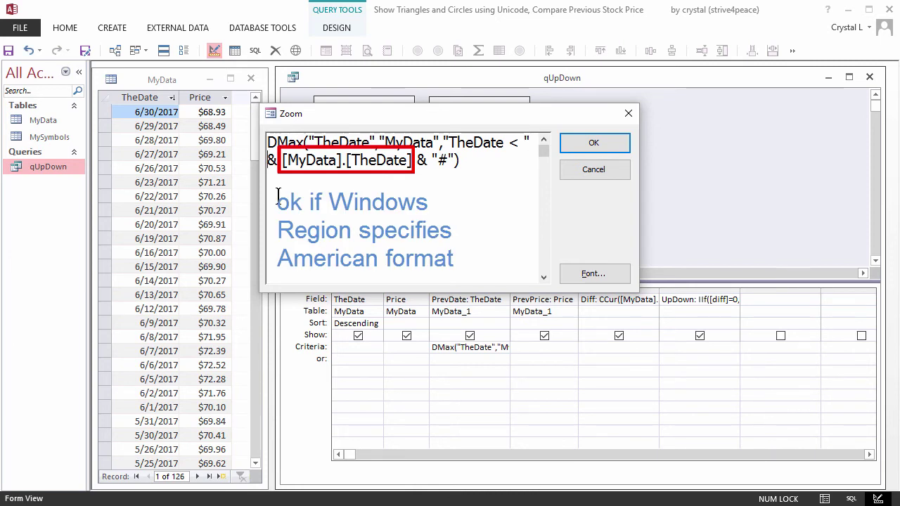
pyautogui.press('Right')
pyautogui.write('format(')
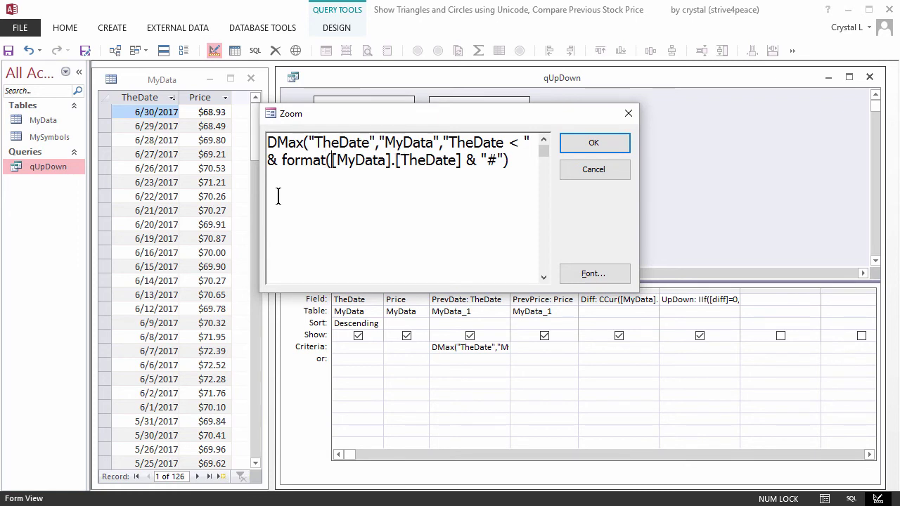
pyautogui.doubleClick(471, 160)
pyautogui.press('Delete')
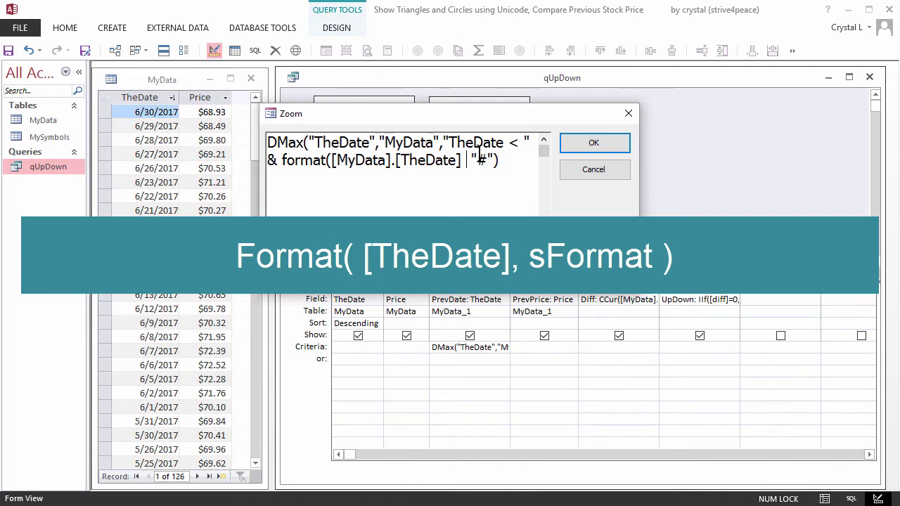
# Step: Give format the "\#yyyy-mm-dd#" argument and run the query, triggering a missing-parenthesis error
pyautogui.write(', ')
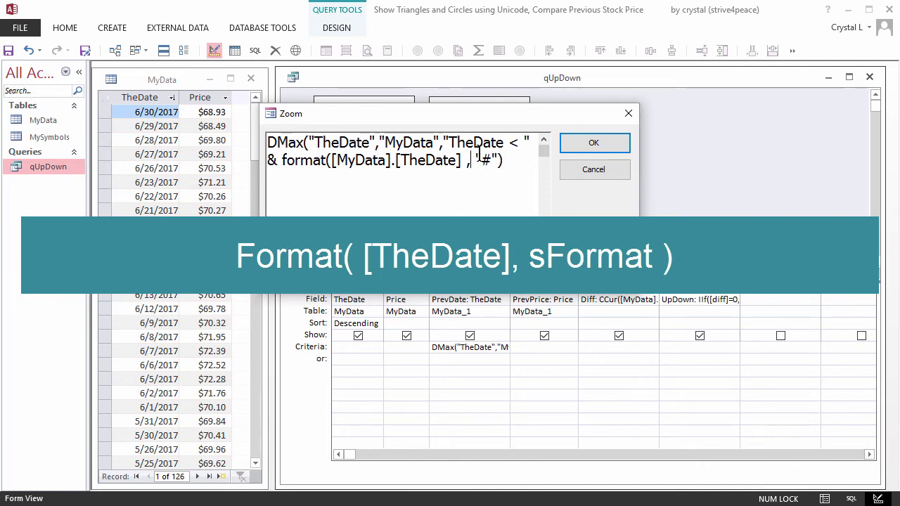
pyautogui.write('"')
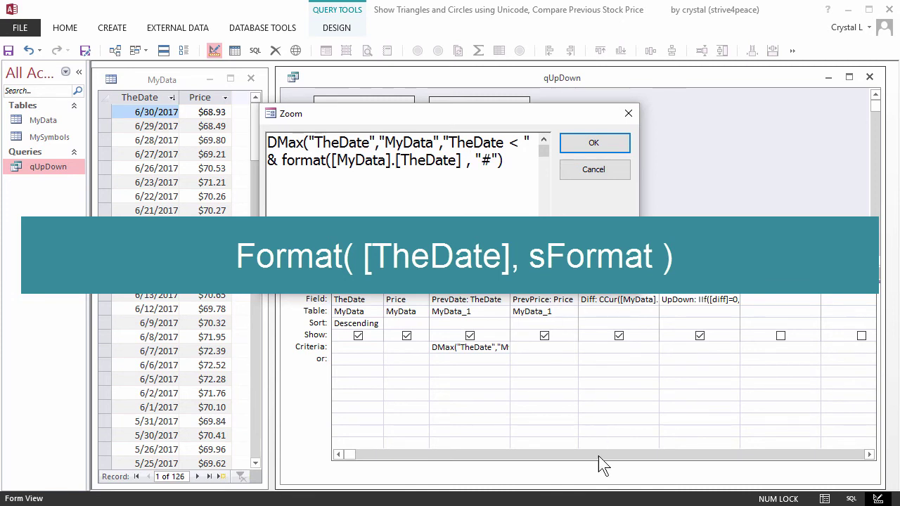
pyautogui.write('\\')
pyautogui.press('Right')
pyautogui.write('yyyy-')
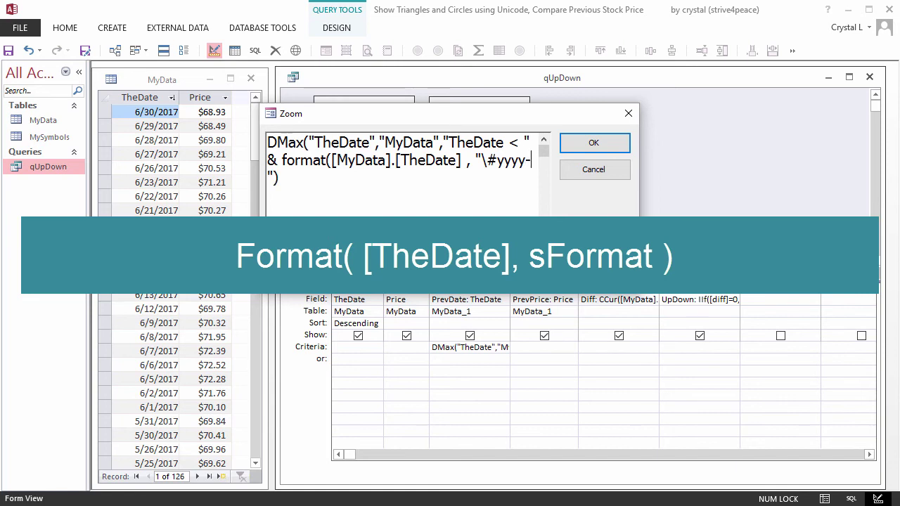
pyautogui.write('mm-dd')
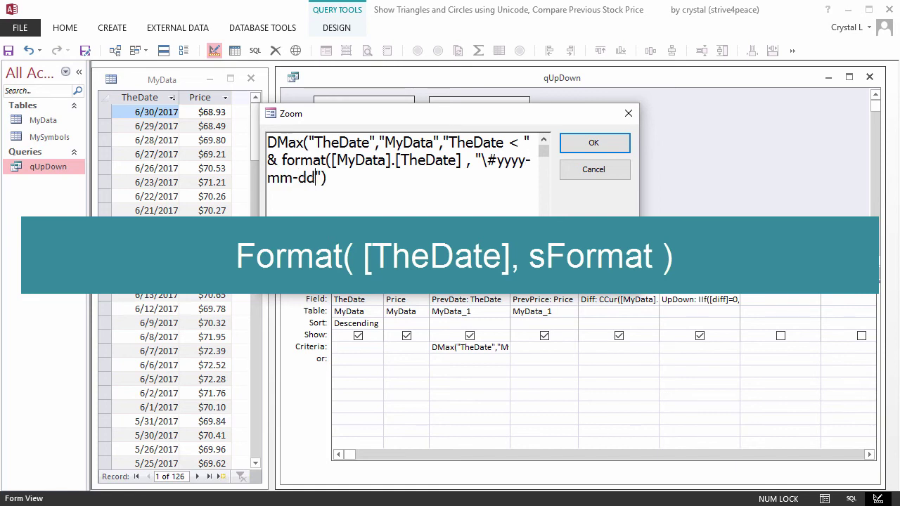
pyautogui.write('#')
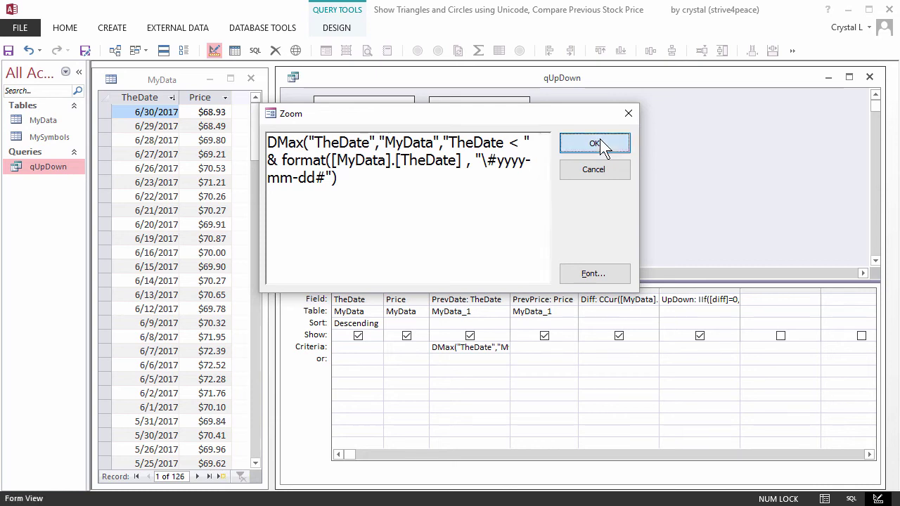
pyautogui.click(599, 142)
pyautogui.click(232, 50)
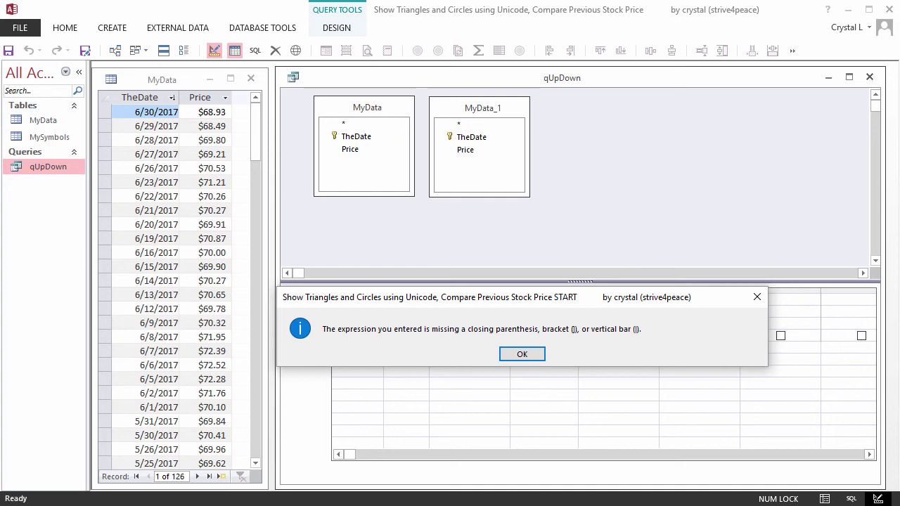
# Step: Dismiss the error, add the closing parenthesis, and run the ISO-date query returning 125 records
pyautogui.click(522, 354)
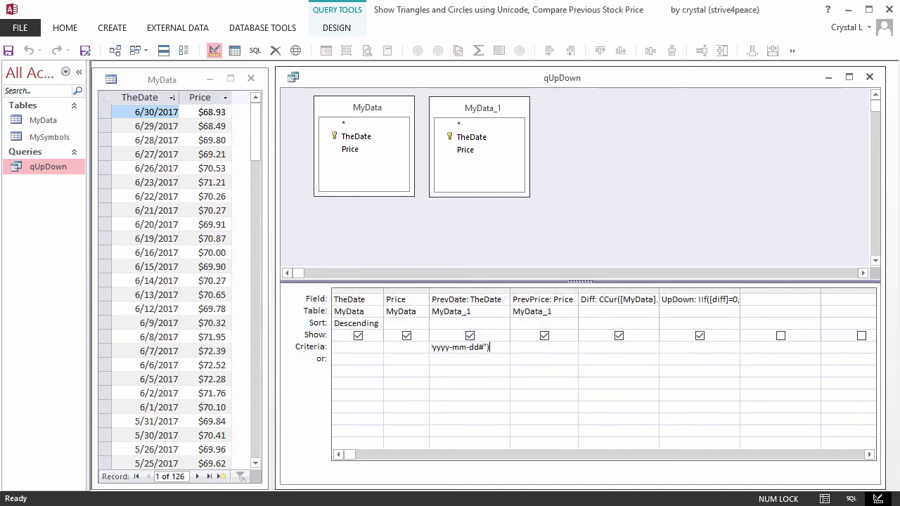
pyautogui.click(433, 358)
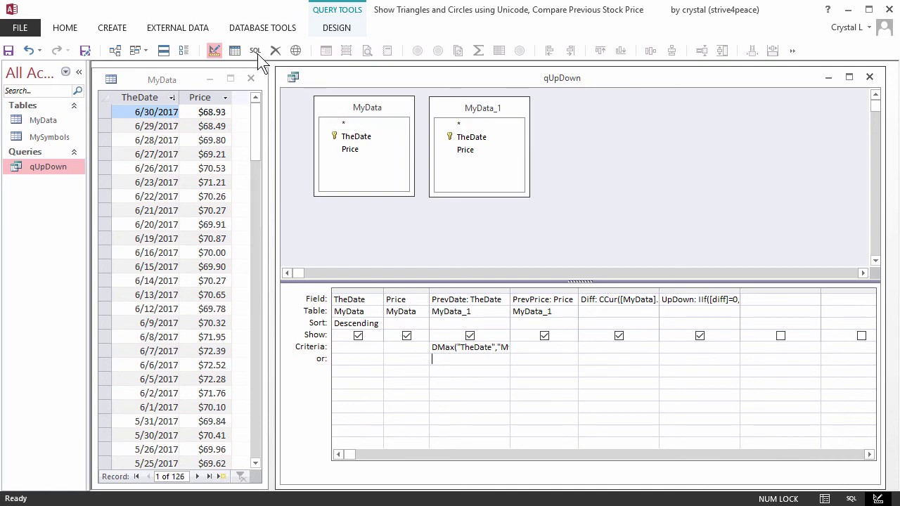
pyautogui.click(236, 50)
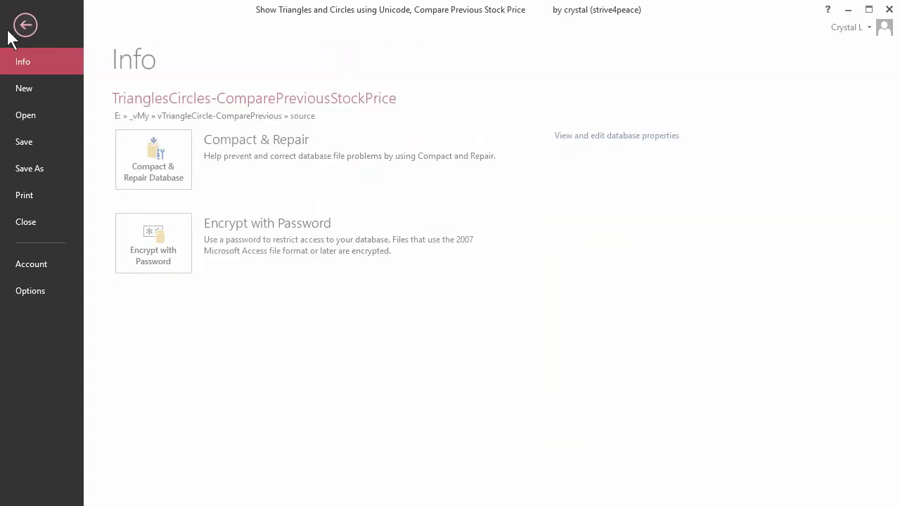
# Step: Save a copy of the query via Save Object As, renaming it to qUpDown_ISO-Date
pyautogui.click(41, 167)
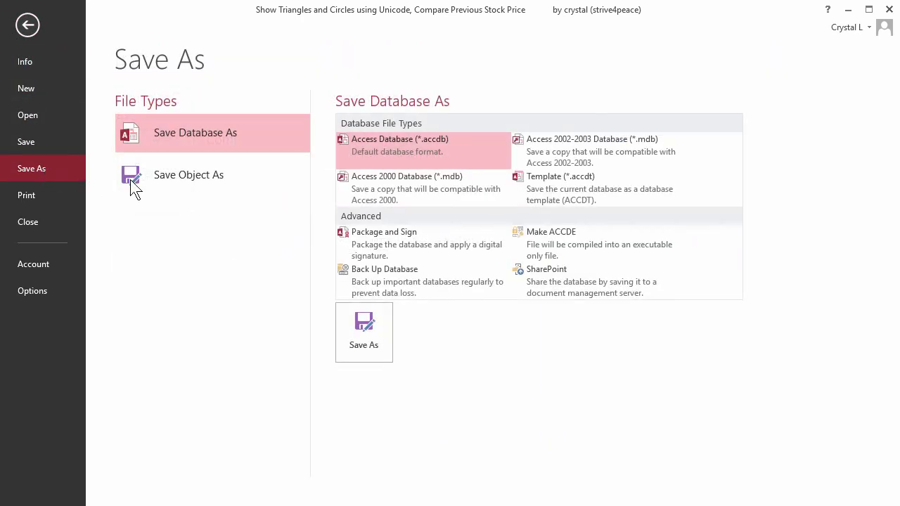
pyautogui.click(233, 178)
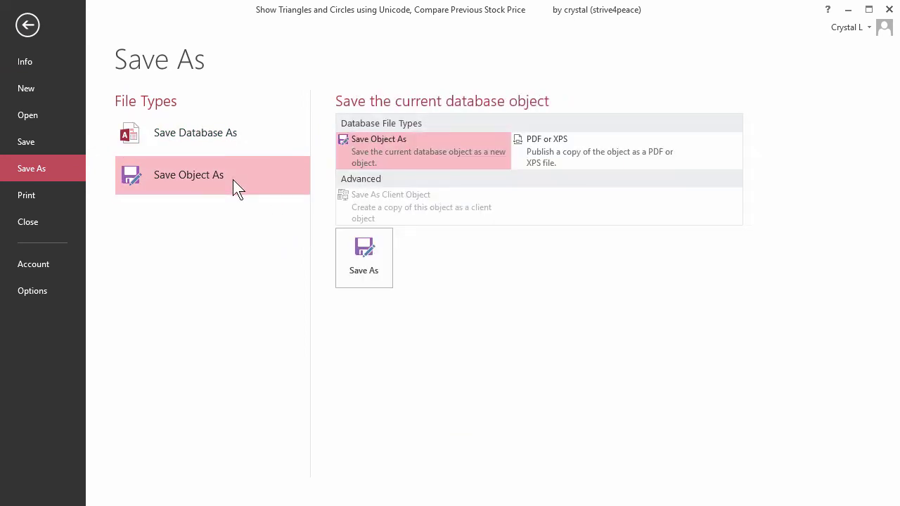
pyautogui.click(365, 262)
pyautogui.moveTo(370, 175); pyautogui.dragTo(331, 177)
pyautogui.press('Delete')
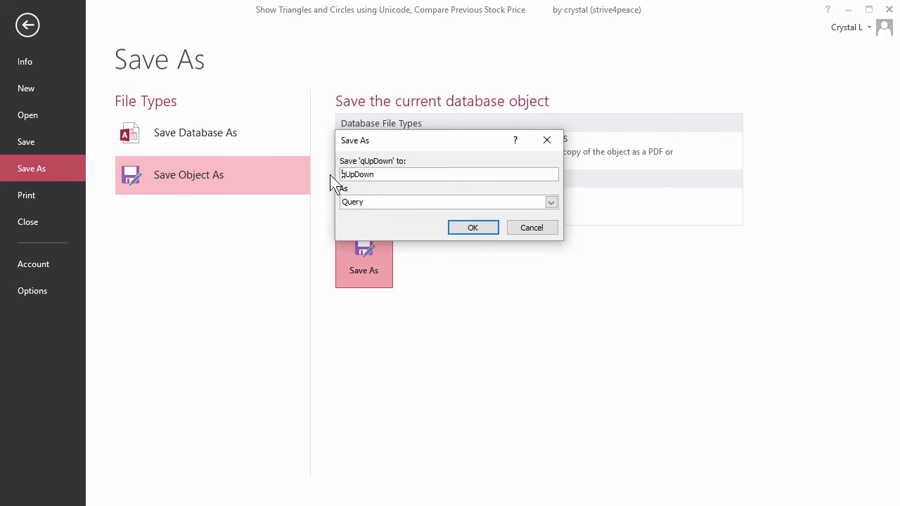
pyautogui.write('_ISO-Date')
pyautogui.click(472, 225)
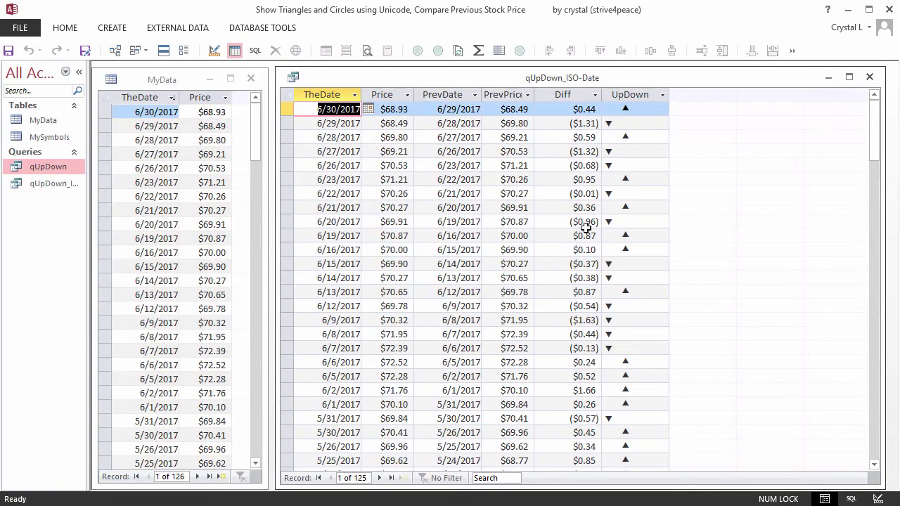
# Step: Back in Design View, start rewriting the DMax criteria as SELECT Max(TheDate) FROM MyData WHERE
pyautogui.click(214, 51)
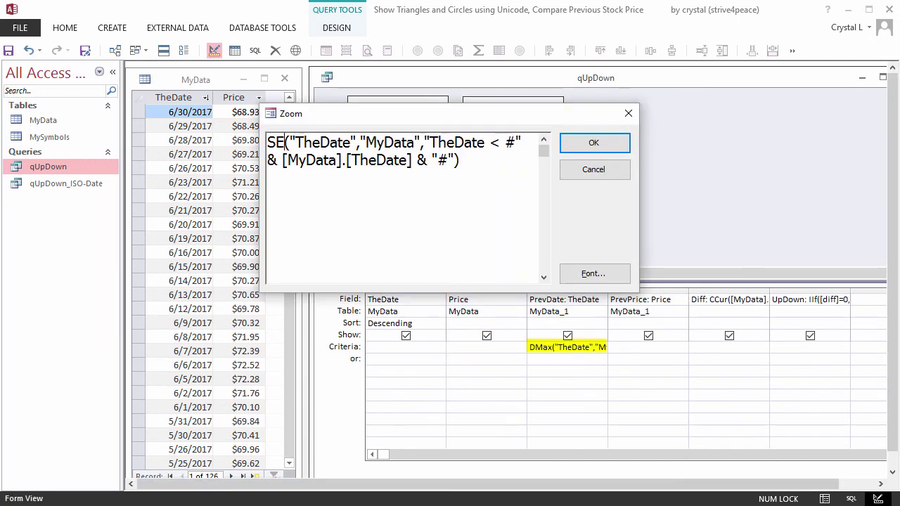
pyautogui.write('LECT')
pyautogui.press('Delete')
pyautogui.press('Delete')
pyautogui.write('Max(')
pyautogui.click(346, 160)
pyautogui.write(') FROM')
pyautogui.press('Delete')
pyautogui.press('Delete')
pyautogui.press('Delete')
pyautogui.press('Right')
pyautogui.press('Right')
pyautogui.press('Right')
pyautogui.press('Right')
pyautogui.press('Right')
pyautogui.press('Right')
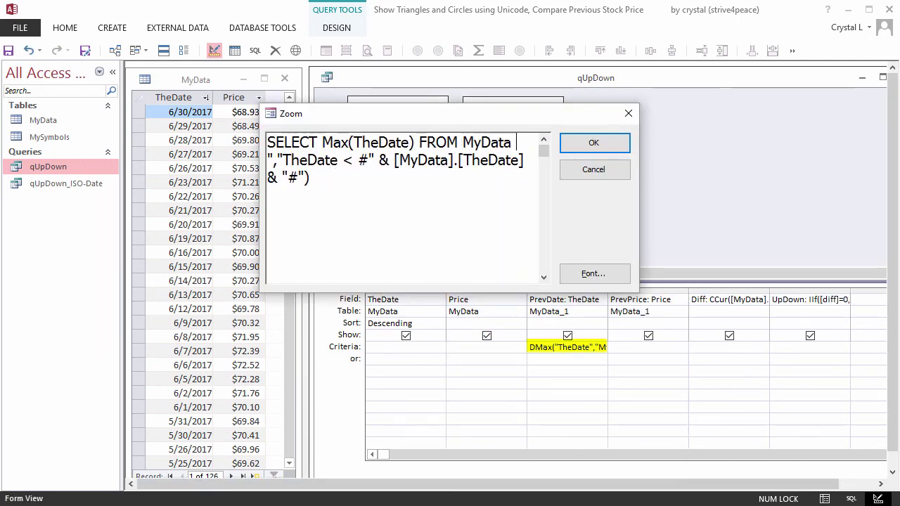
pyautogui.write('WHERE')
# Step: Strip the leftover # delimiters, close the subquery, prefix it with IN (, and run the query
pyautogui.press('Delete')
pyautogui.press('Delete')
pyautogui.press('Delete')
pyautogui.press('Right')
pyautogui.press('Right')
pyautogui.press('Right')
pyautogui.press('Right')
pyautogui.press('Right')
pyautogui.press('Right')
pyautogui.press('Right')
pyautogui.hotkey('shift', 'End')
pyautogui.press('Delete')
pyautogui.moveTo(532, 160); pyautogui.dragTo(318, 181)
pyautogui.write(')')
pyautogui.hotkey('ctrl', 'Home')
pyautogui.write('IN (')
pyautogui.click(594, 142)
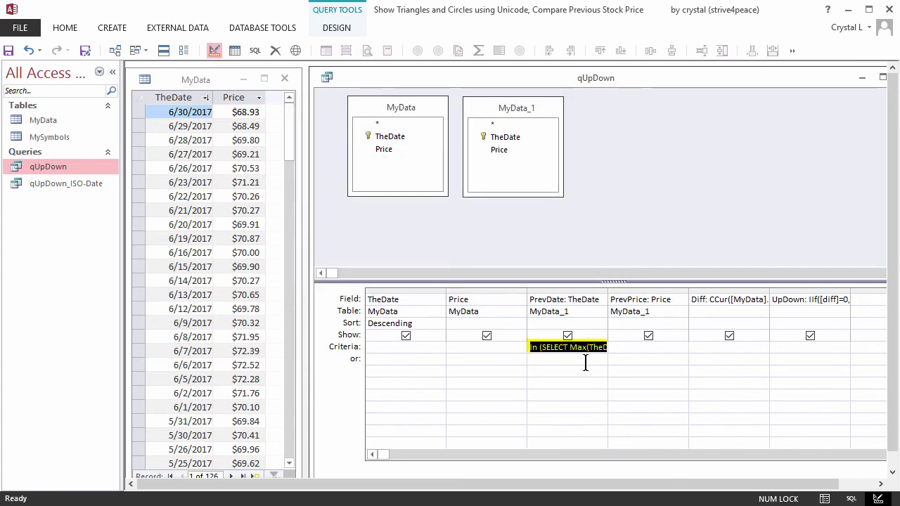
pyautogui.hotkey('ctrl', '.')
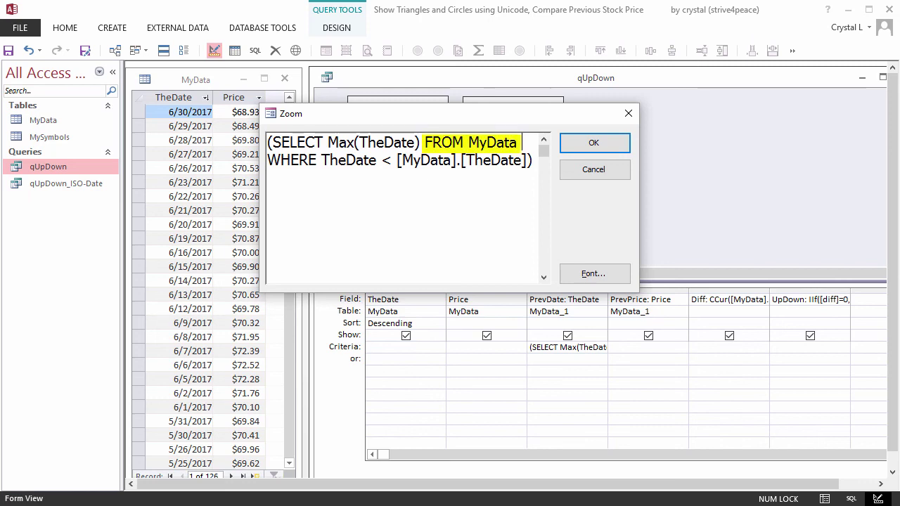
# Step: Alias MyData as a in the subquery, prefix both TheDate references with a., and run it
pyautogui.write('as a')
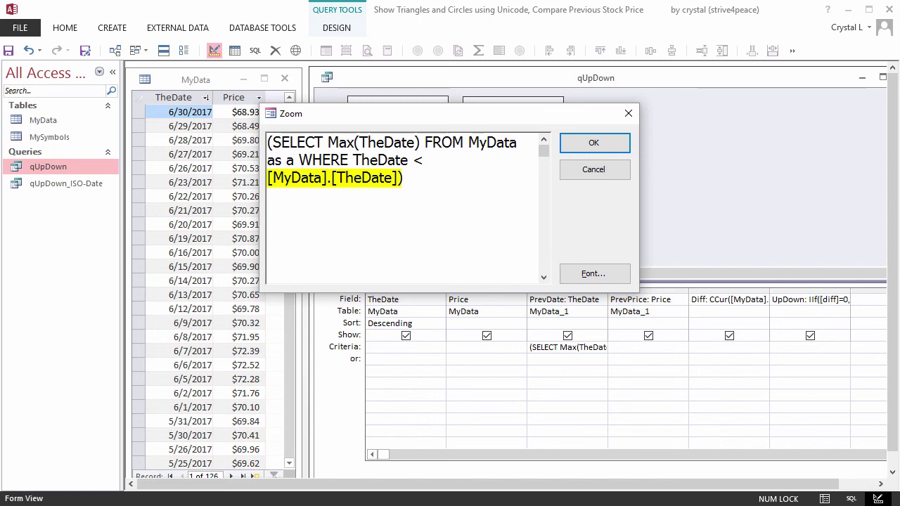
pyautogui.click(359, 142)
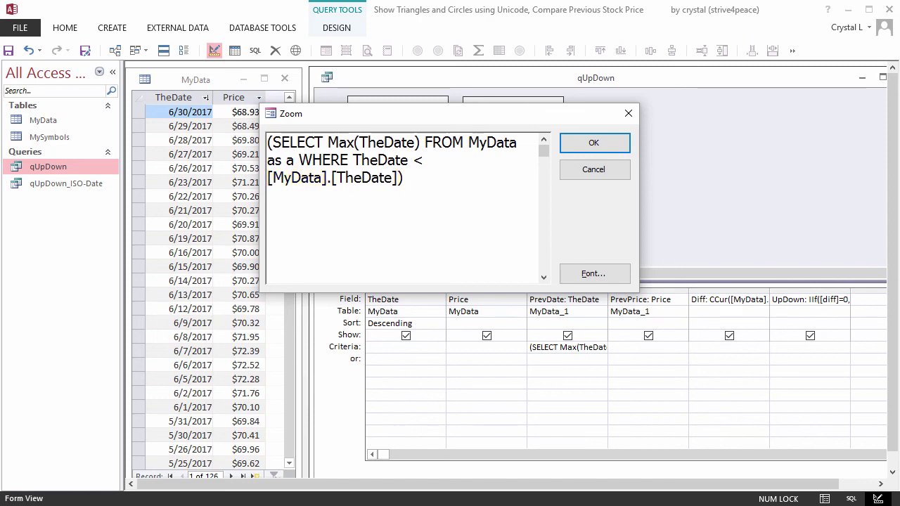
pyautogui.write('a.')
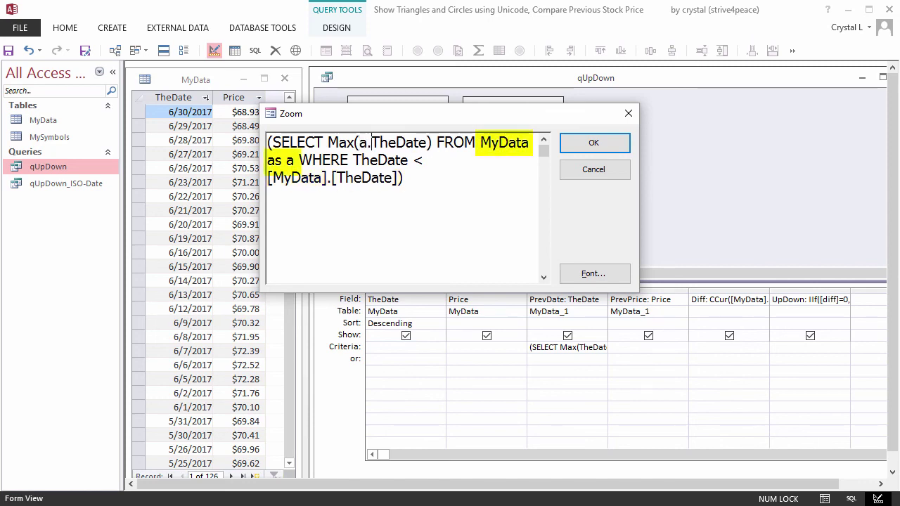
pyautogui.press('Down')
pyautogui.press('Left')
pyautogui.press('Left')
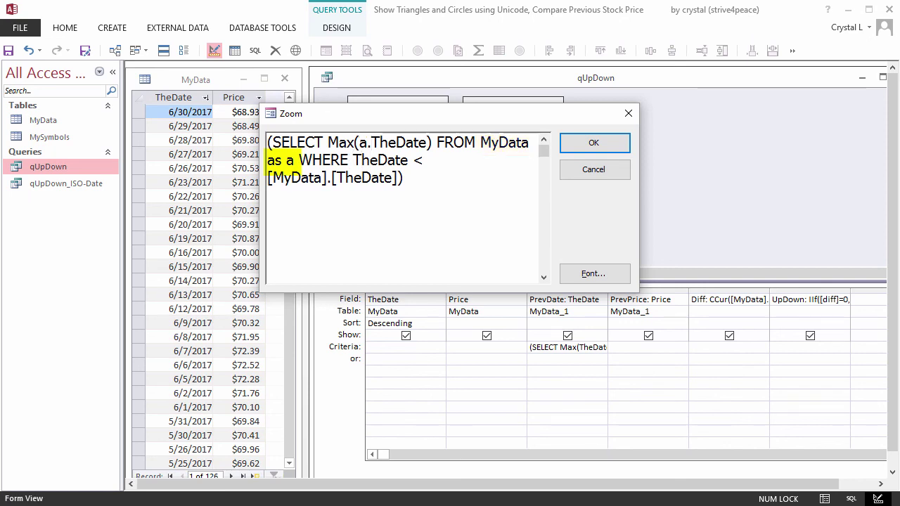
pyautogui.write('a.')
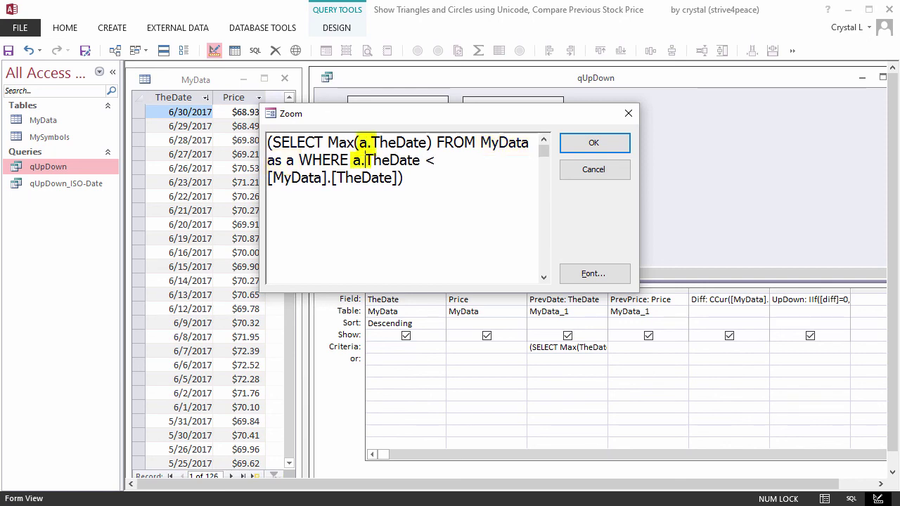
pyautogui.press('Return')
pyautogui.hotkey('ctrl', '.')
# Step: Save the query as a new object named qUpDown_subquery
pyautogui.click(85, 51)
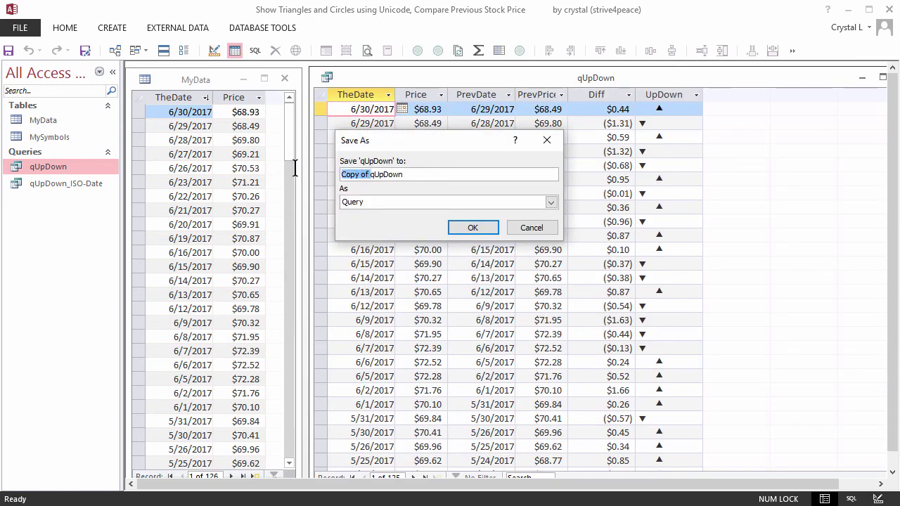
pyautogui.press('Home')
pyautogui.click(391, 175)
pyautogui.write('_subquery')
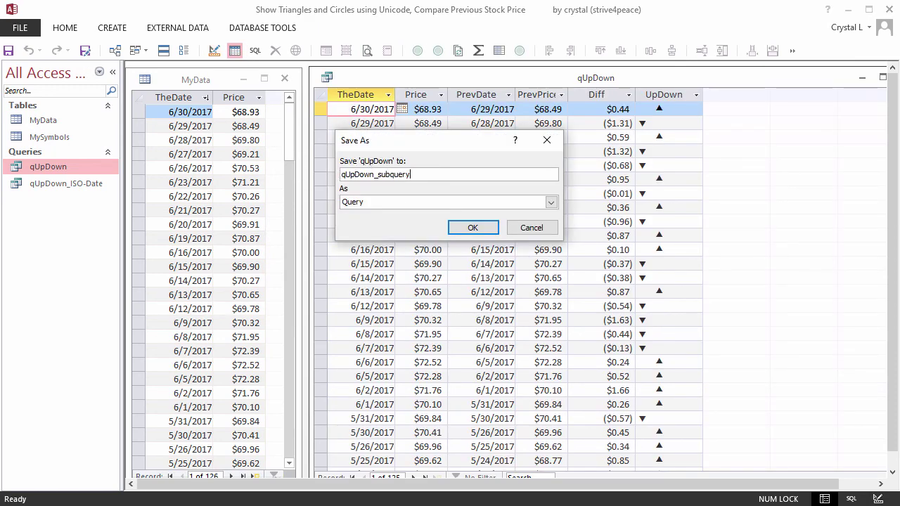
pyautogui.press('Return')
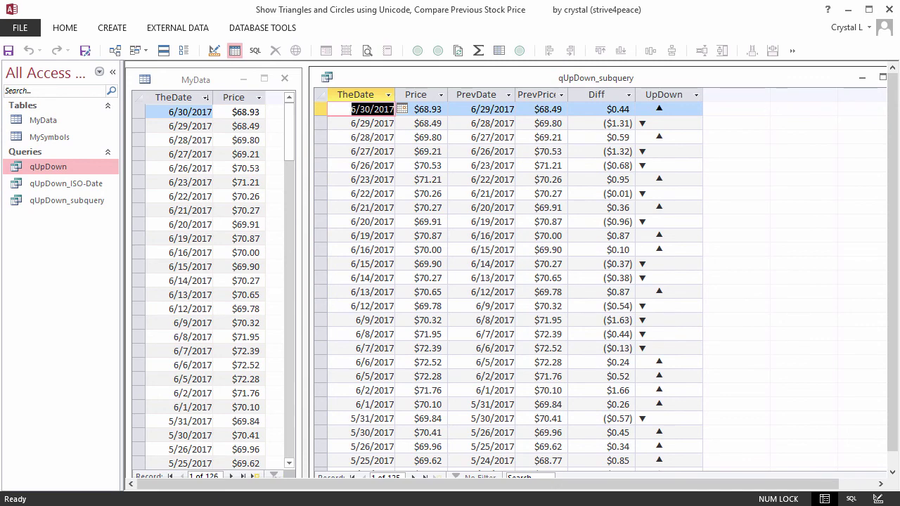